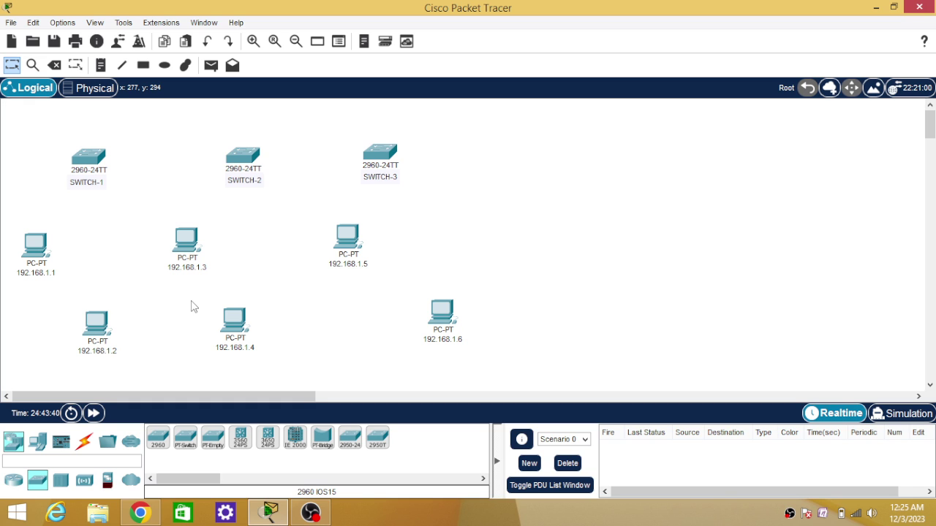
# Connect PCs 192.168.1.1 and 192.168.1.2 to SWITCH-1 using the automatically chosen connection type.
pyautogui.click(84, 440)
pyautogui.click(158, 438)
pyautogui.click(35, 249)
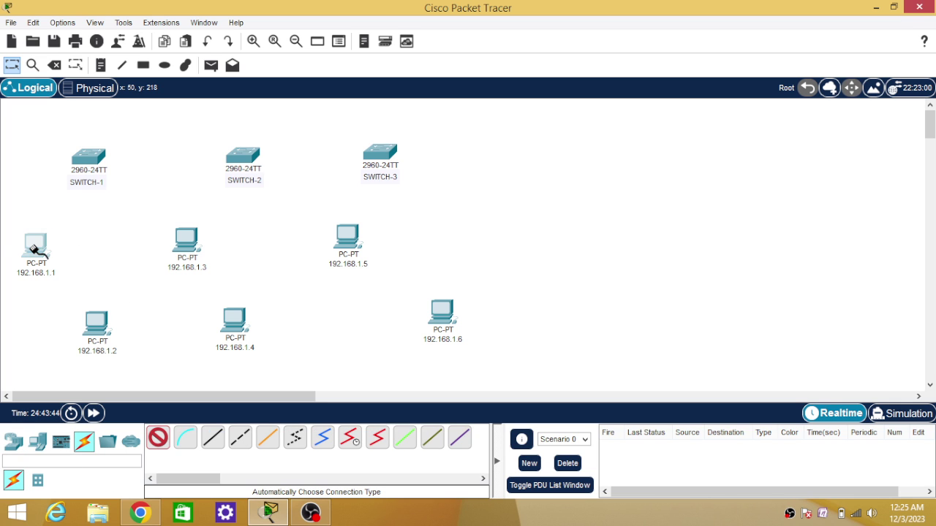
pyautogui.click(84, 158)
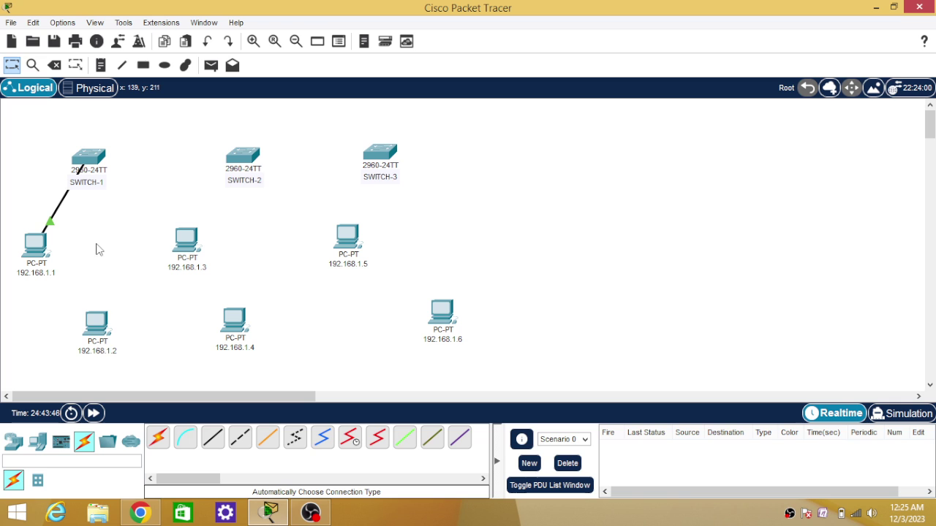
pyautogui.click(158, 438)
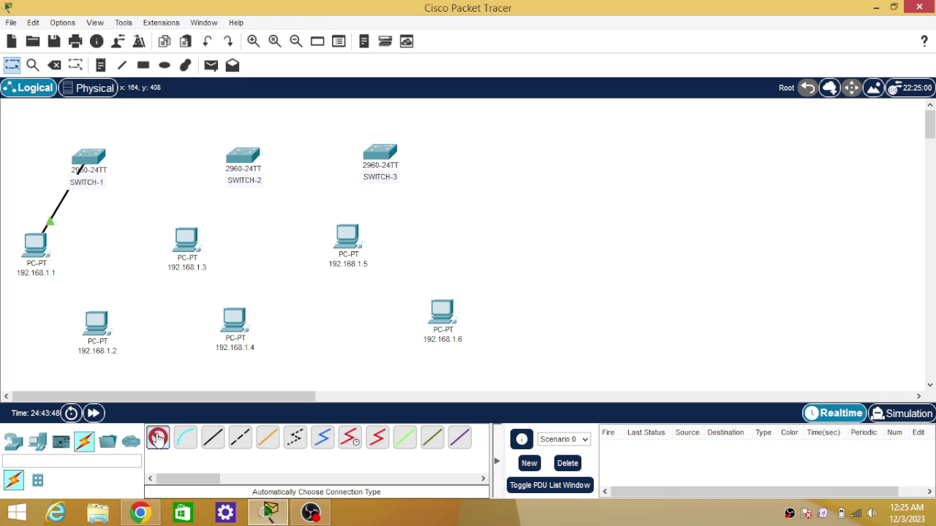
pyautogui.click(95, 323)
pyautogui.click(85, 165)
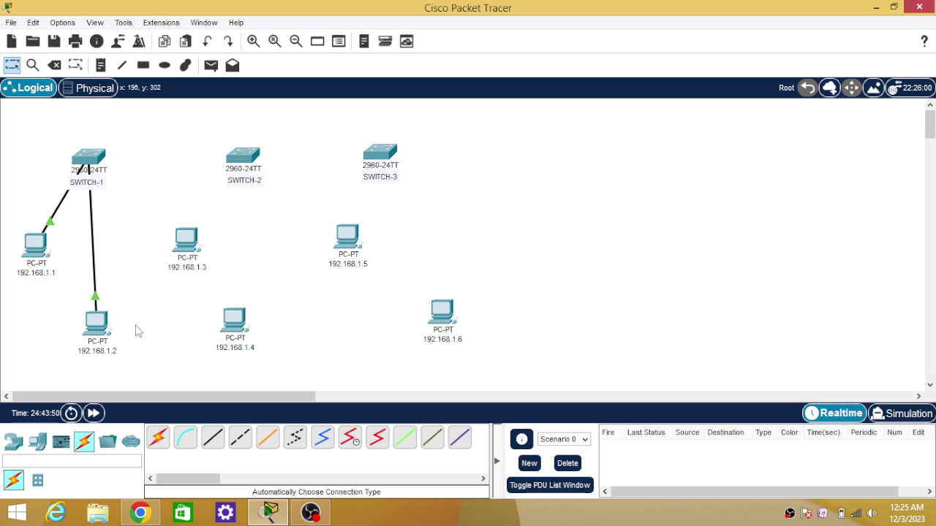
# Connect PCs 192.168.1.3 and 192.168.1.4 to SWITCH-2 using the automatically chosen connection type.
pyautogui.click(158, 440)
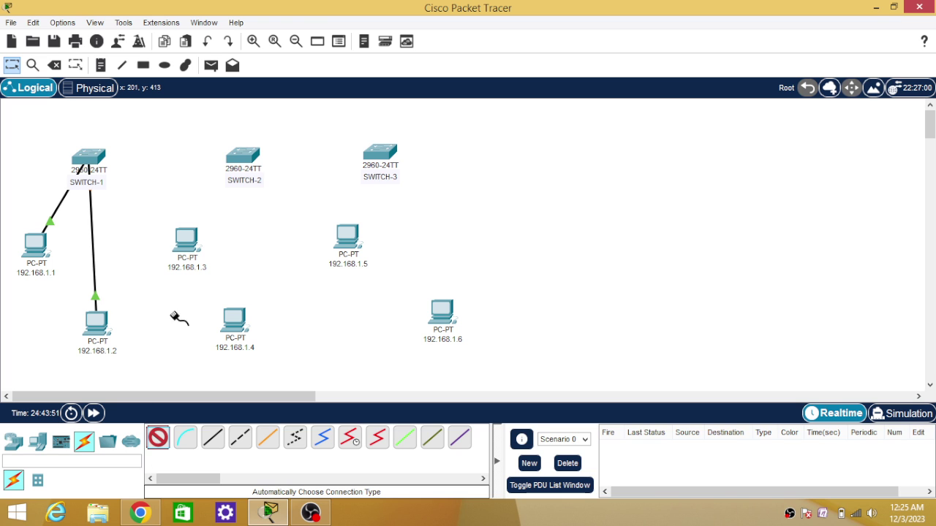
pyautogui.click(188, 237)
pyautogui.click(238, 156)
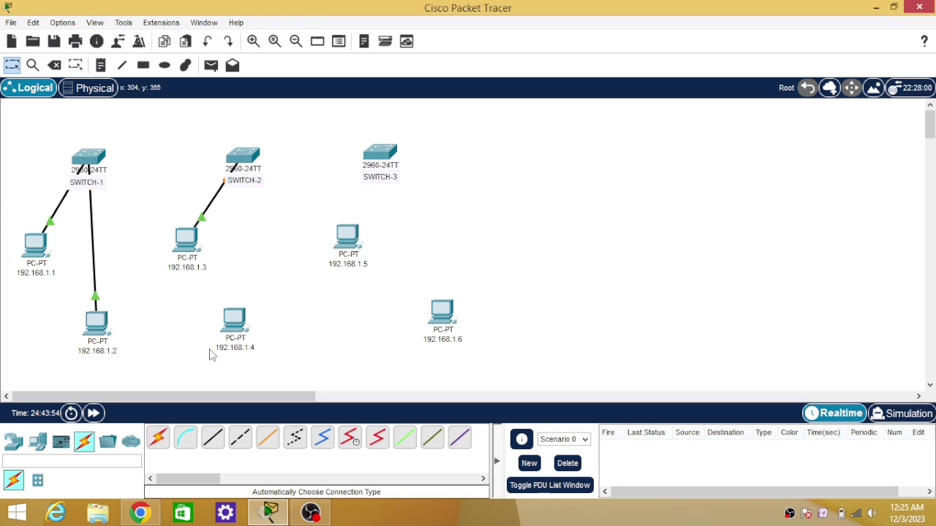
pyautogui.click(159, 440)
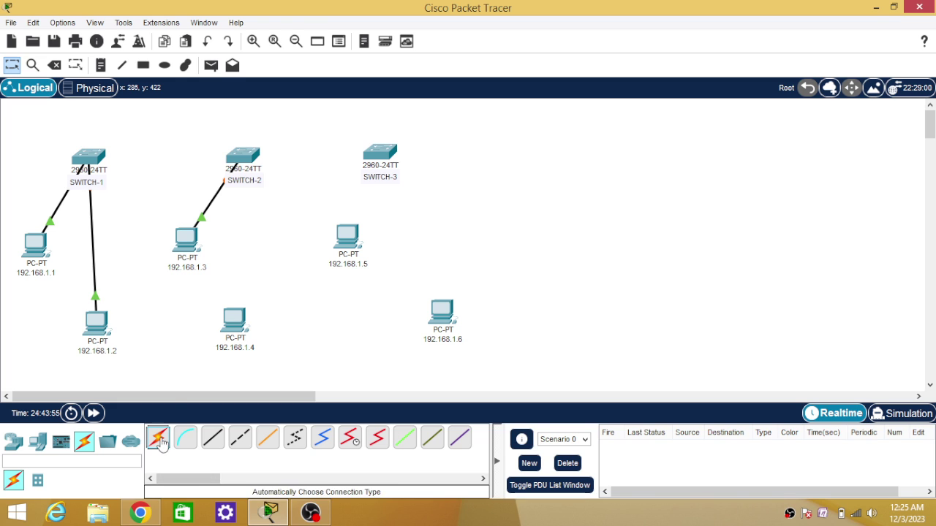
pyautogui.click(236, 317)
pyautogui.click(243, 155)
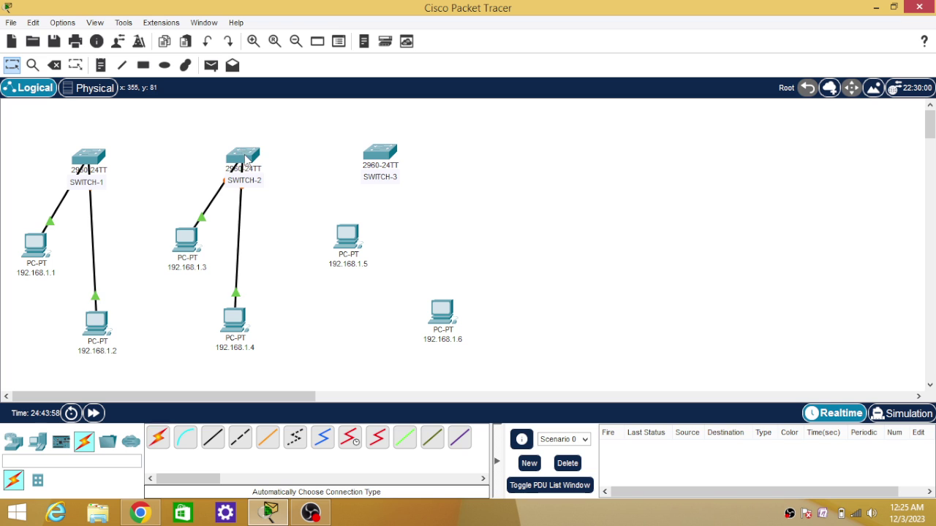
# Connect PCs 192.168.1.5 and 192.168.1.6 to SWITCH-3 using the automatically chosen connection type.
pyautogui.click(160, 440)
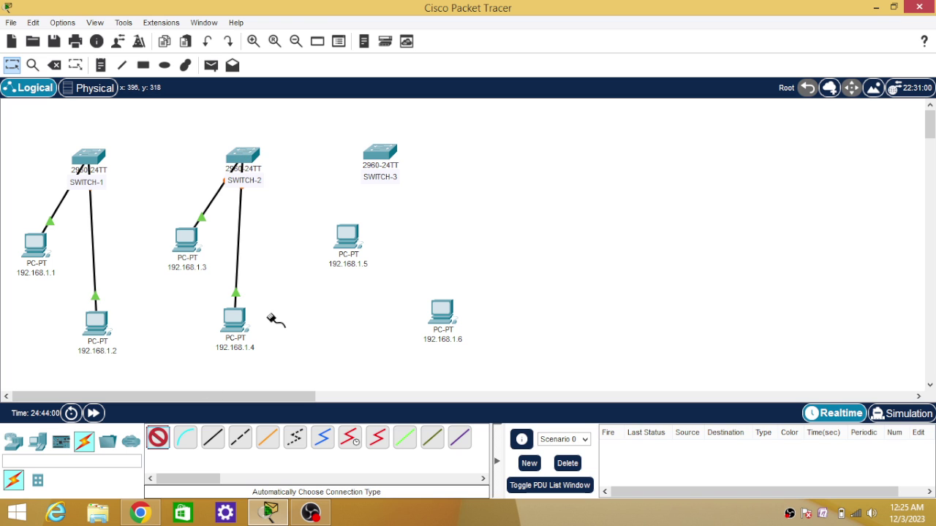
pyautogui.click(347, 235)
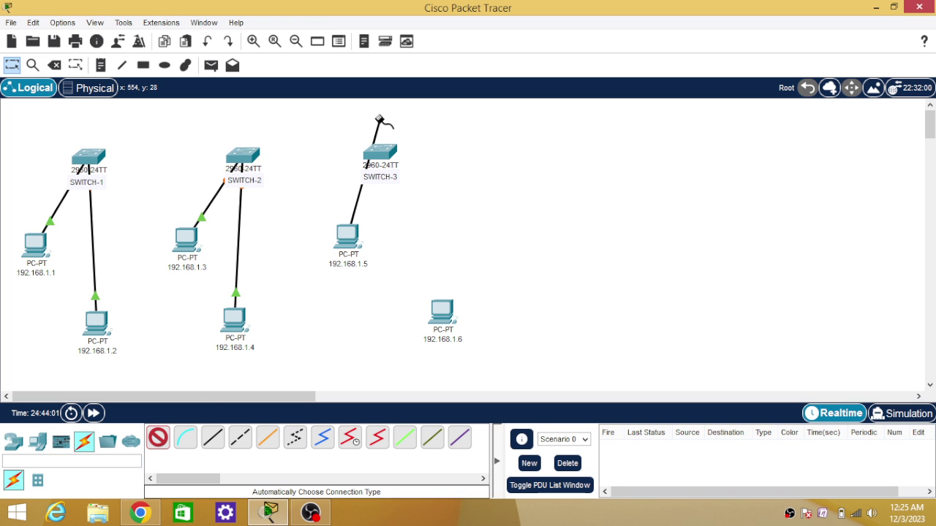
pyautogui.click(380, 154)
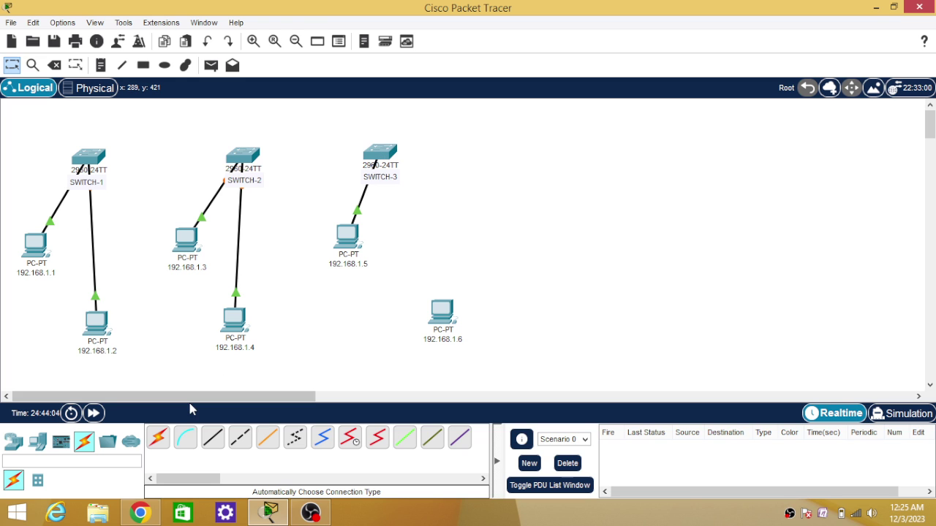
pyautogui.click(158, 438)
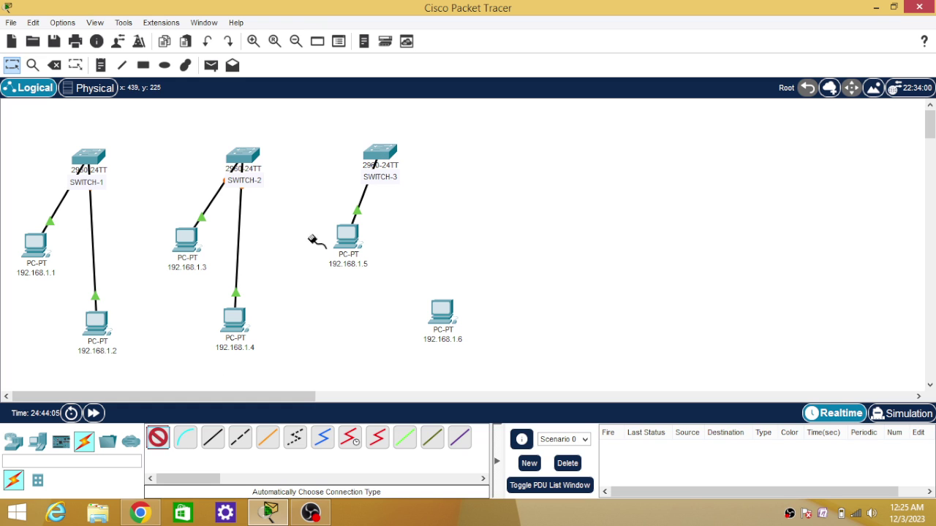
pyautogui.click(384, 155)
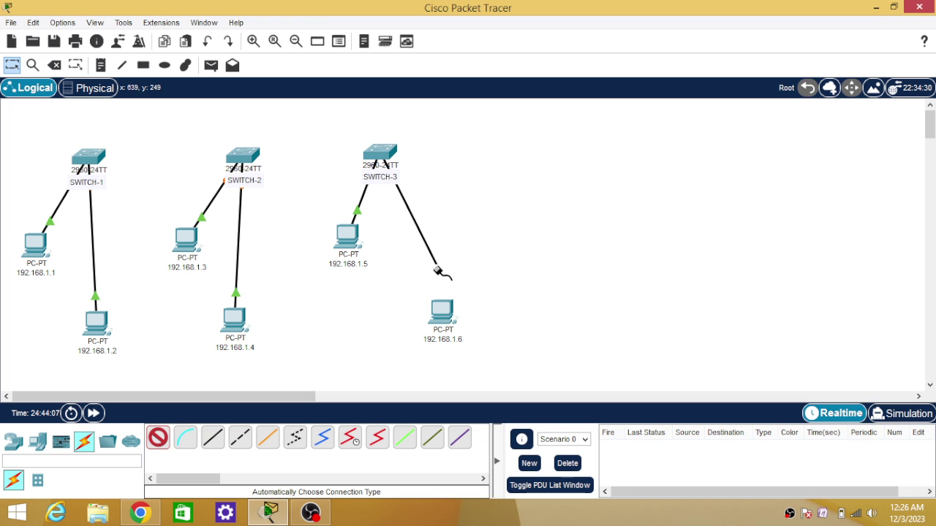
pyautogui.click(449, 315)
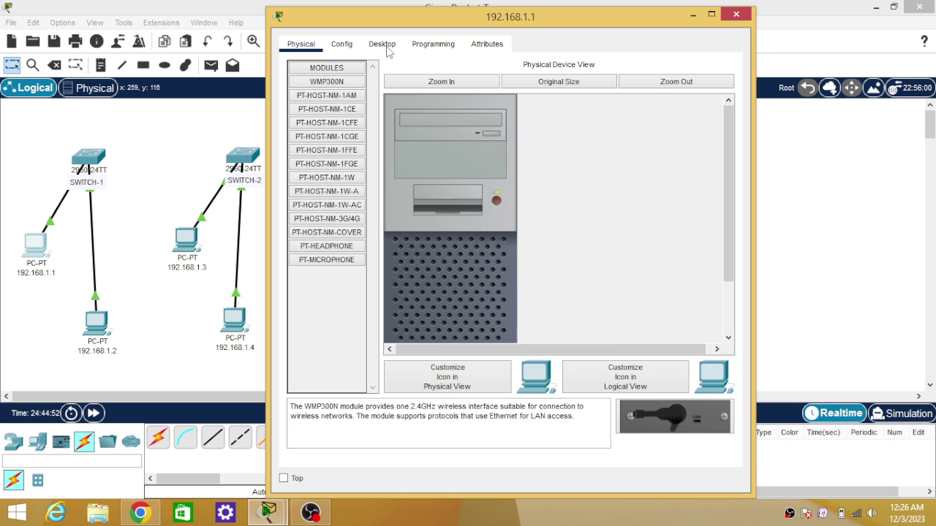
# Give the first PC under SWITCH-1 the static IPv4 address 192.168.1.1 with subnet mask 255.255.255.0, and close its window.
pyautogui.click(383, 45)
pyautogui.click(332, 94)
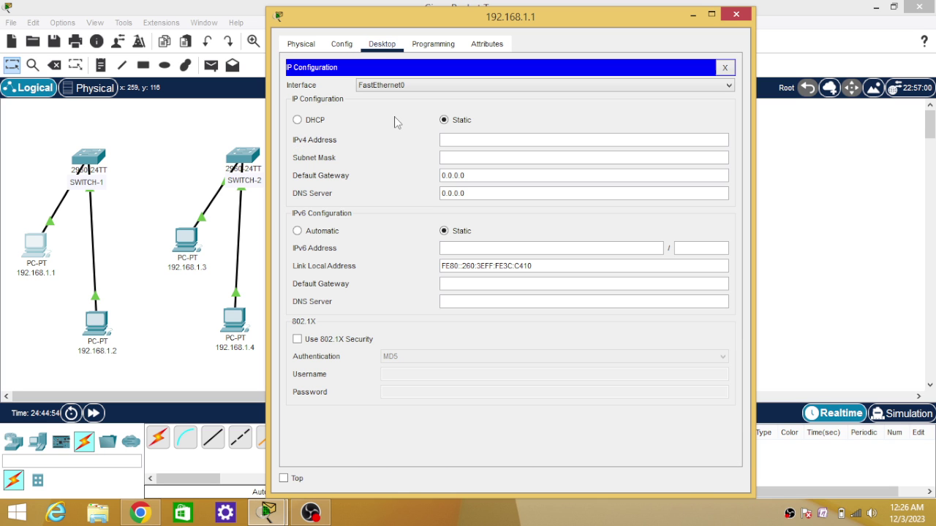
pyautogui.write('192.168.1.1')
pyautogui.hotkey('ctrl', 'a')
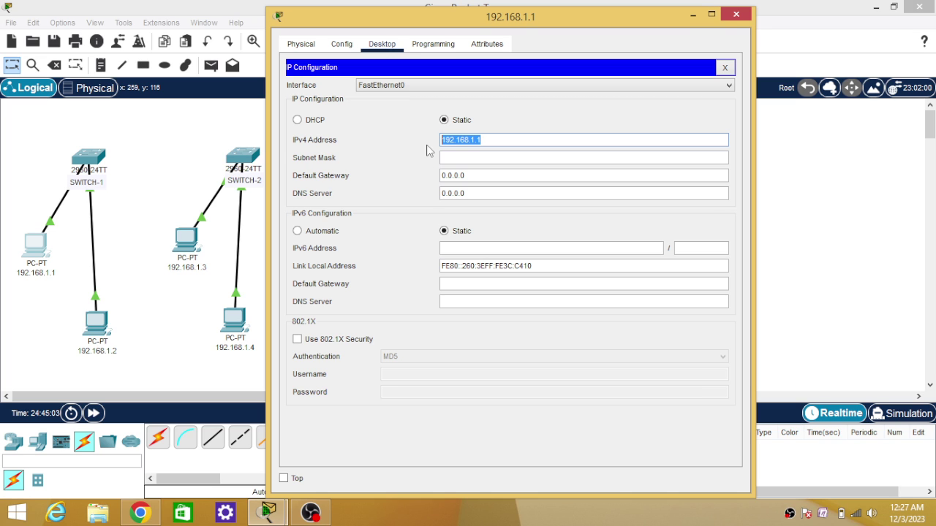
pyautogui.click(466, 158)
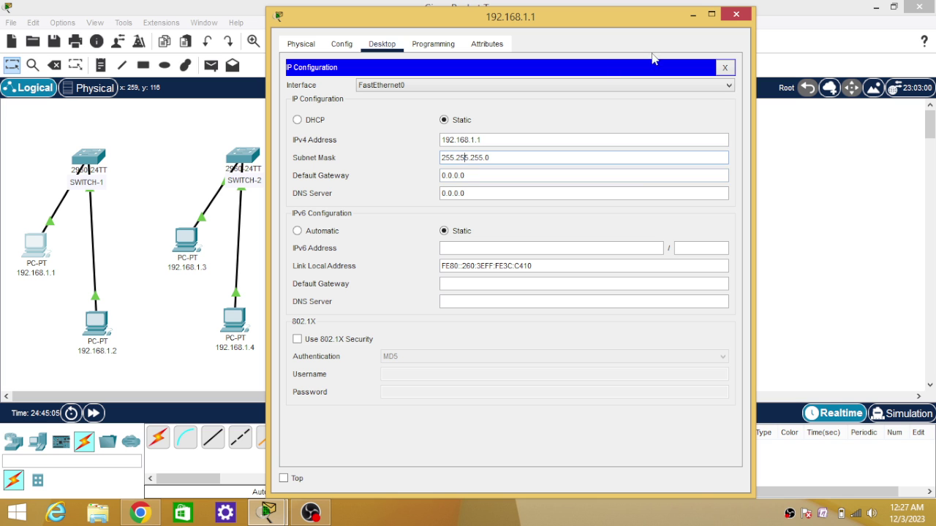
pyautogui.click(737, 15)
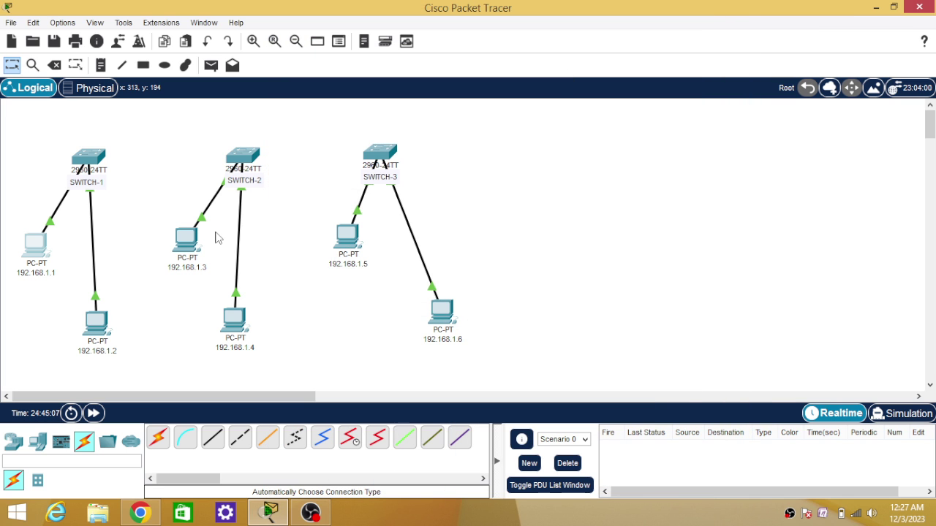
# Configure the second PC under SWITCH-1 with IPv4 address 192.168.1.2 and subnet mask 255.255.255.0, and close its window.
pyautogui.doubleClick(99, 327)
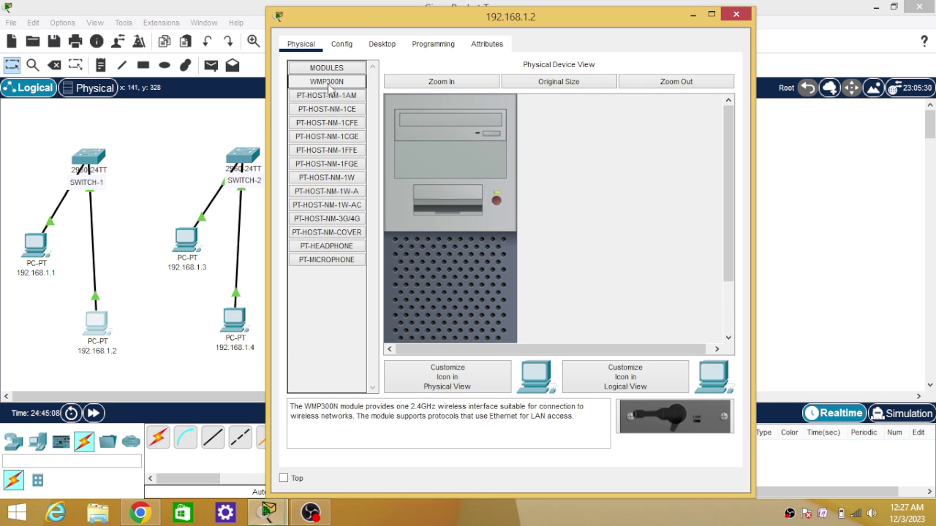
pyautogui.click(382, 44)
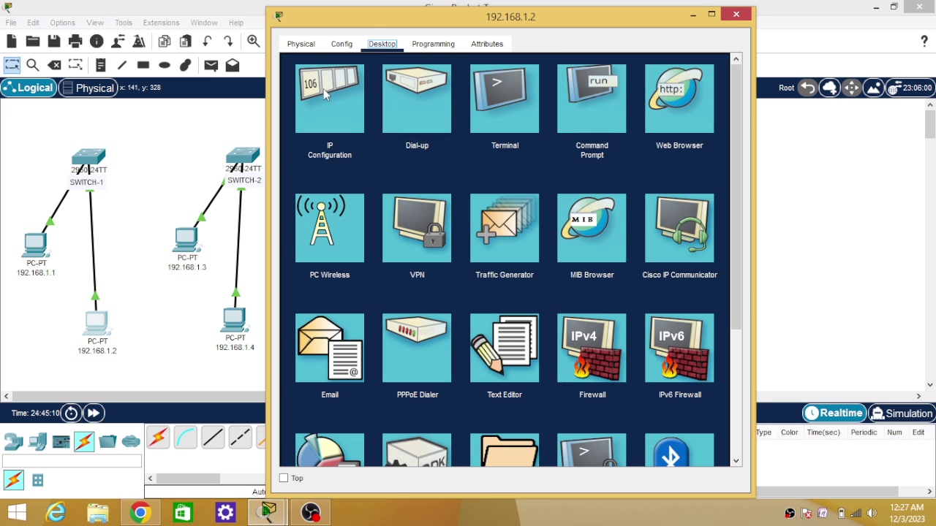
pyautogui.click(323, 91)
pyautogui.write('192.168.1.1')
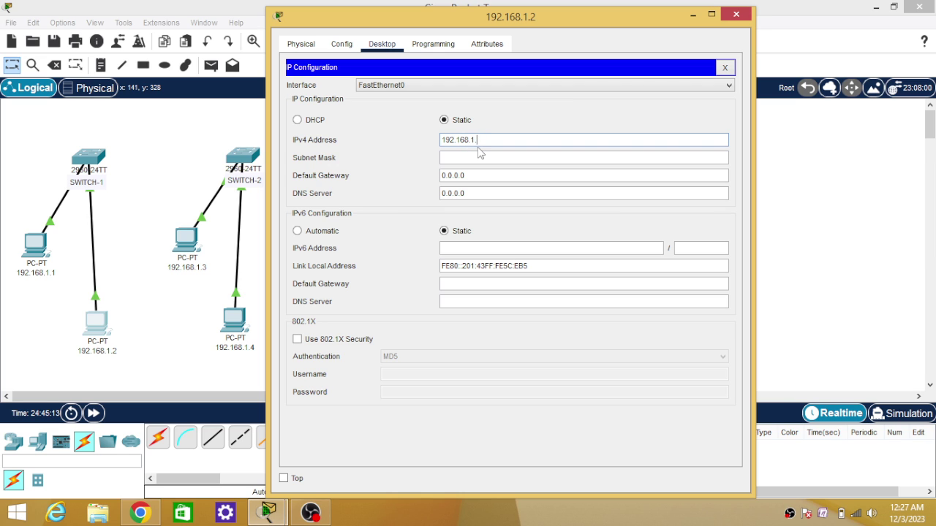
pyautogui.click(482, 156)
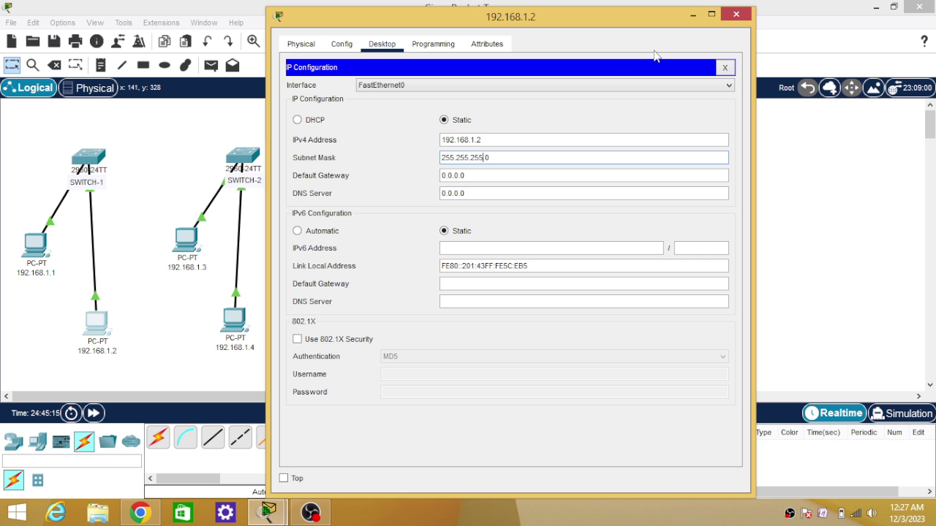
pyautogui.click(737, 14)
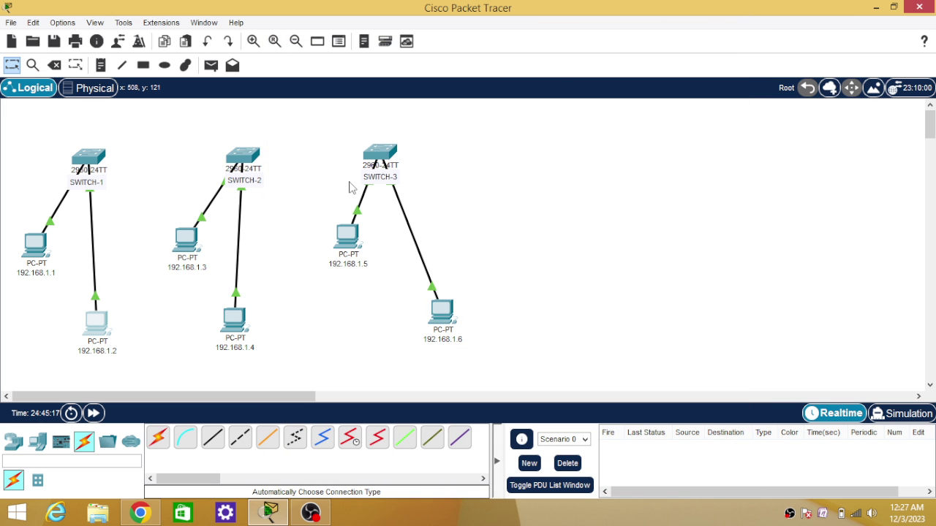
# Configure the first PC under SWITCH-2 with IPv4 address 192.168.1.3 and subnet mask 255.255.255.0, and close its window.
pyautogui.click(188, 240)
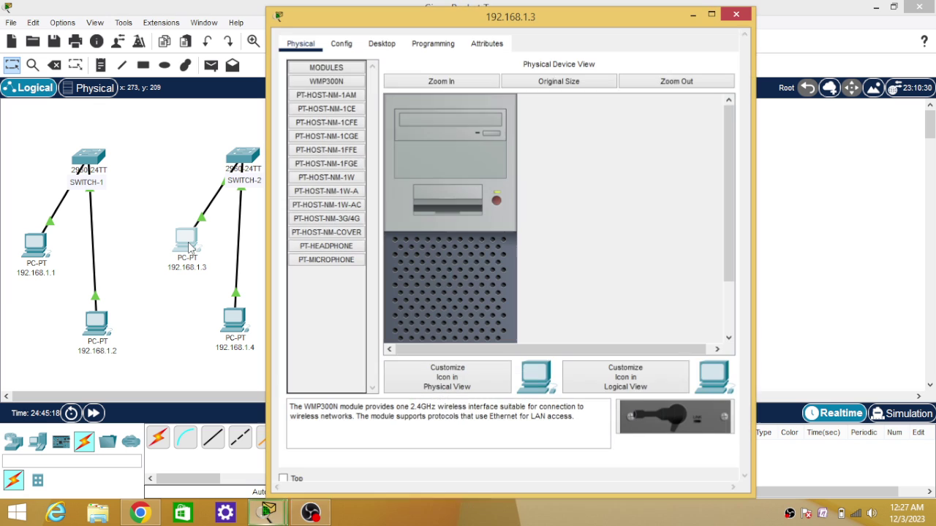
pyautogui.click(378, 45)
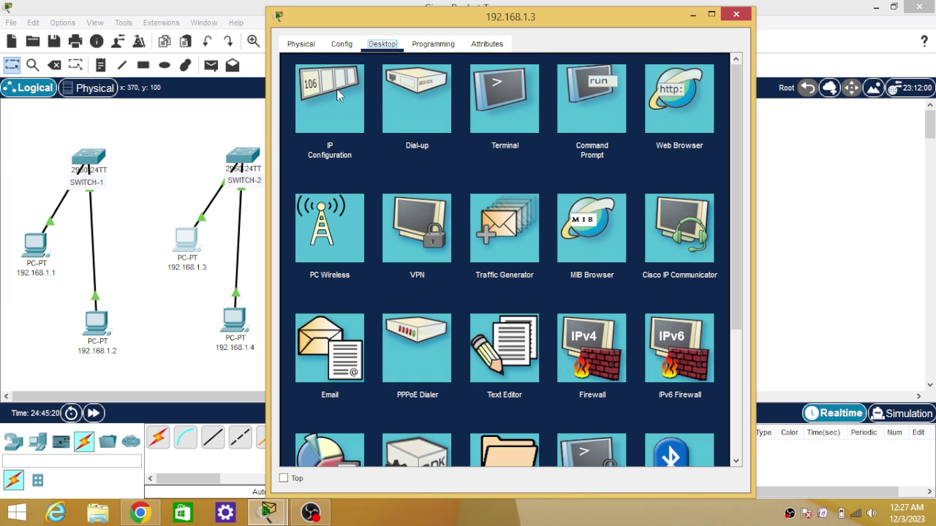
pyautogui.click(373, 103)
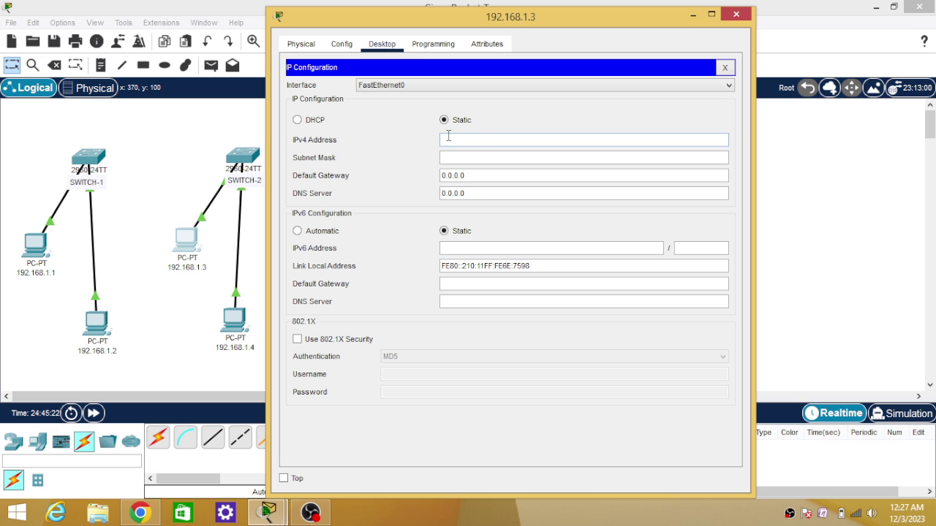
pyautogui.write('192.168.1.3')
pyautogui.click(468, 158)
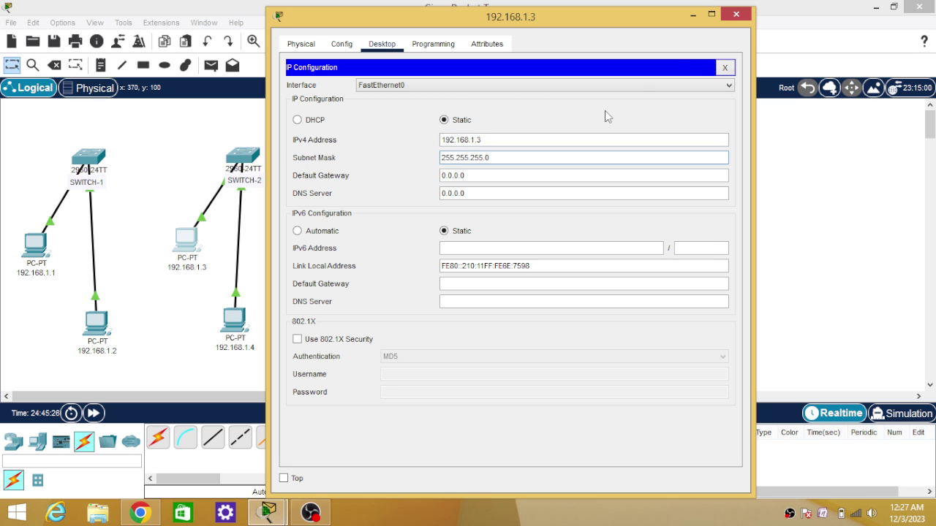
pyautogui.click(732, 16)
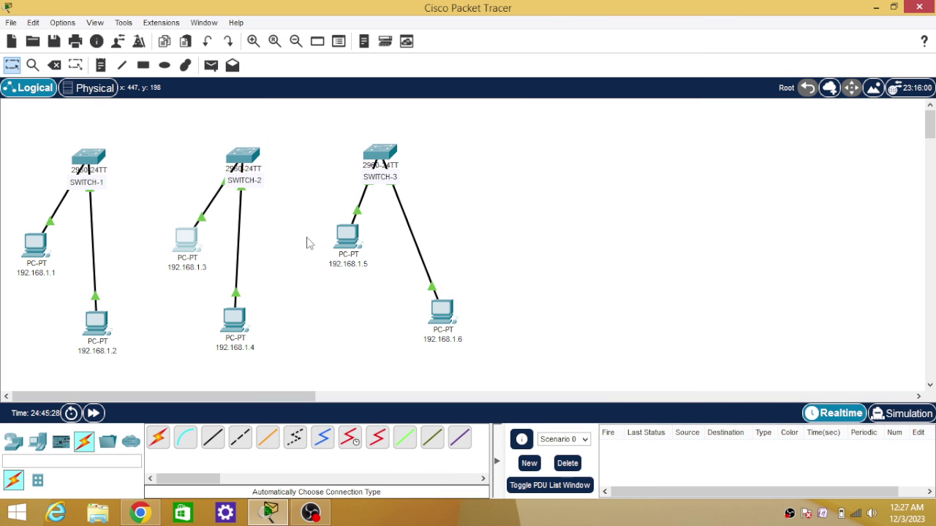
# Configure the second PC under SWITCH-2 with IPv4 address 192.168.1.4 and subnet mask 255.255.255.0, and close its window.
pyautogui.click(237, 323)
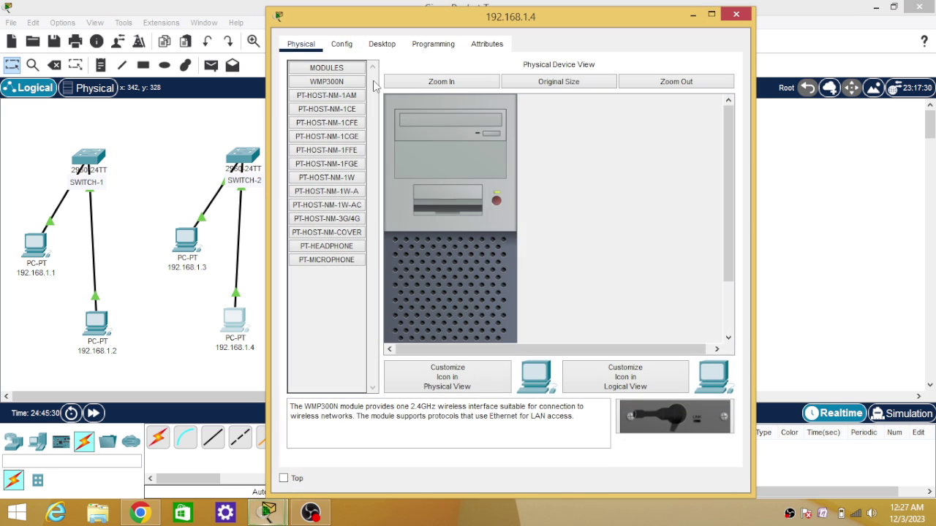
pyautogui.click(391, 46)
pyautogui.click(333, 92)
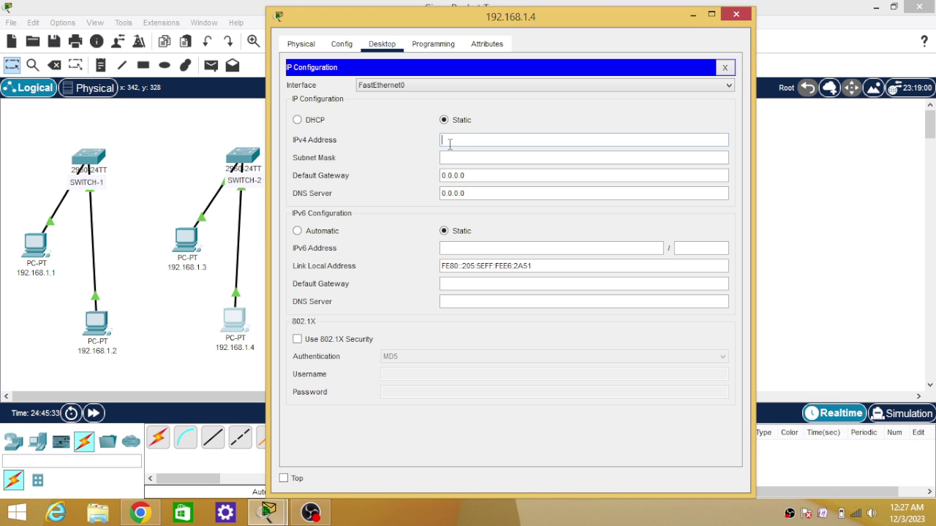
pyautogui.write('192.168.1.1')
pyautogui.click(466, 158)
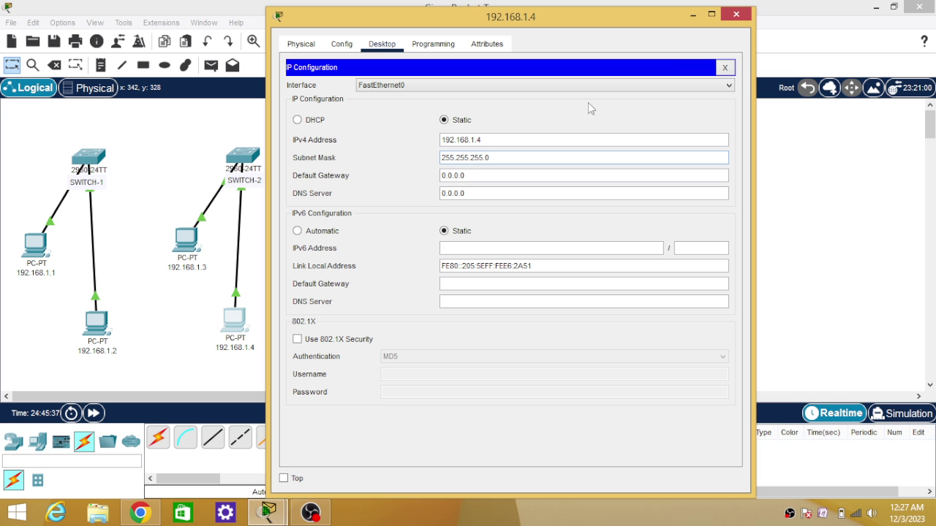
pyautogui.click(735, 14)
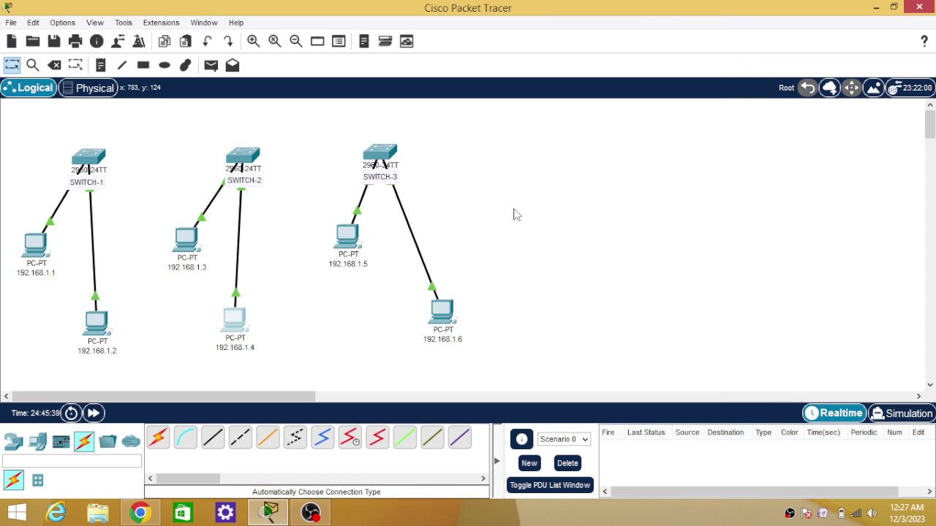
# Configure the first PC under SWITCH-3 with IPv4 address 192.168.1.5 and the default subnet mask, and close its window.
pyautogui.click(348, 235)
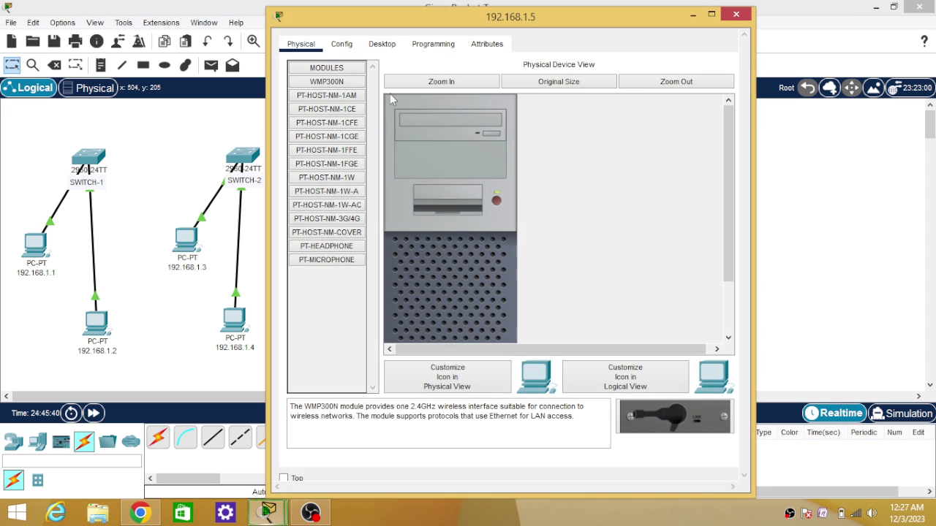
pyautogui.click(385, 46)
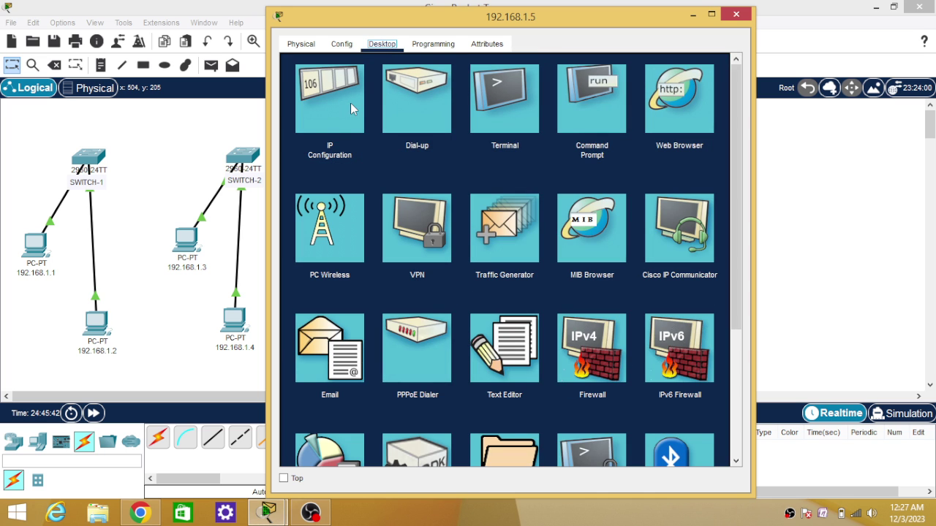
pyautogui.click(337, 110)
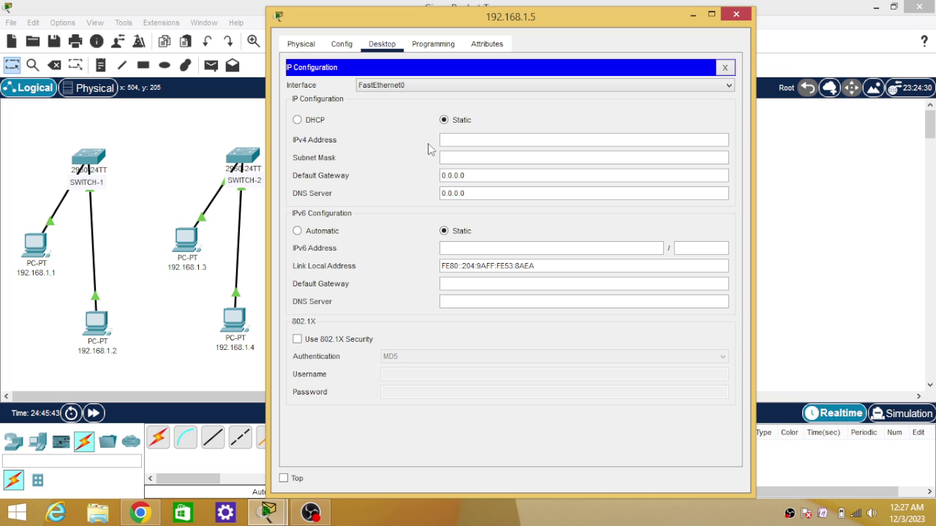
pyautogui.write('192.168.1.15')
pyautogui.click(476, 154)
pyautogui.click(735, 14)
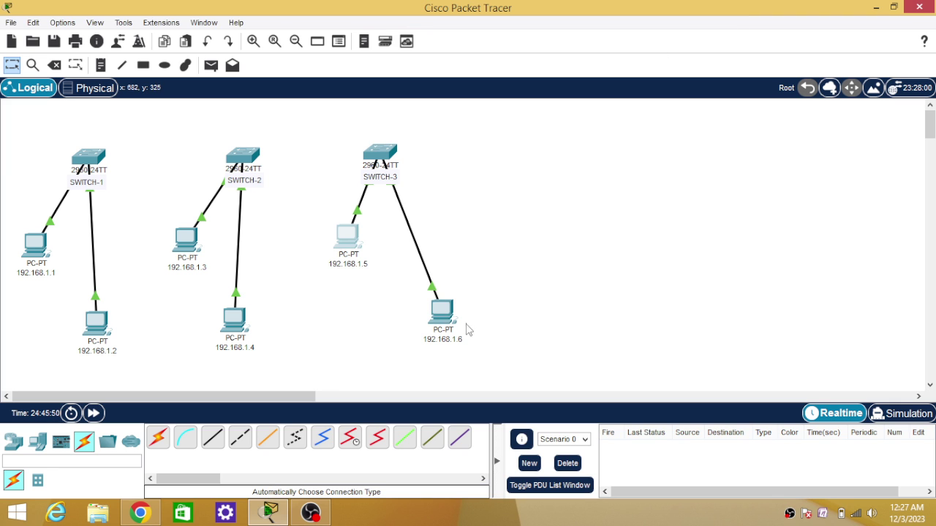
# Configure the second PC under SWITCH-3 with IPv4 address 192.168.1.6 and subnet mask 255.255.255.0, and close its window.
pyautogui.click(441, 312)
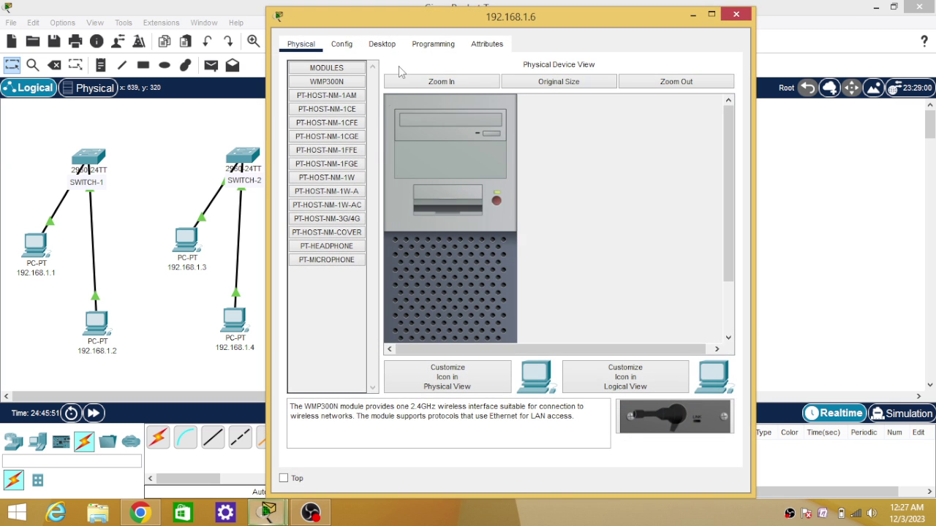
pyautogui.click(382, 44)
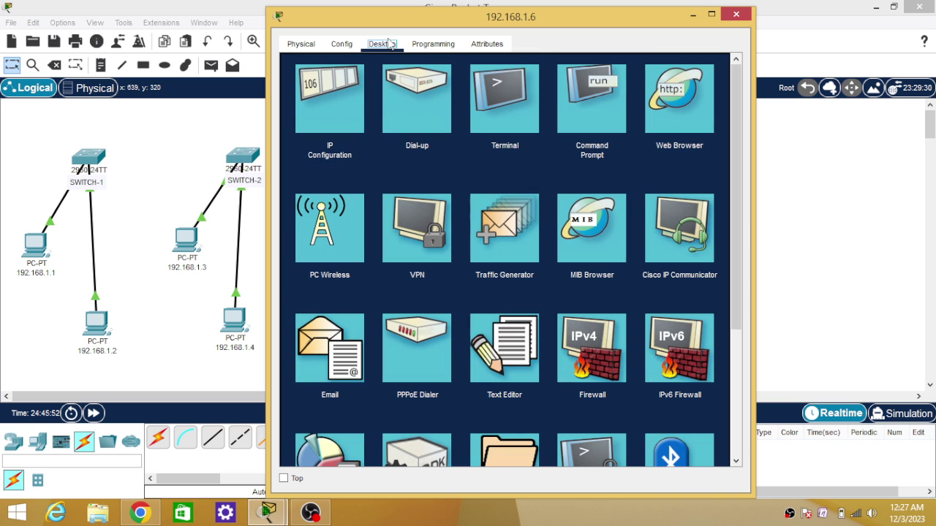
pyautogui.click(328, 103)
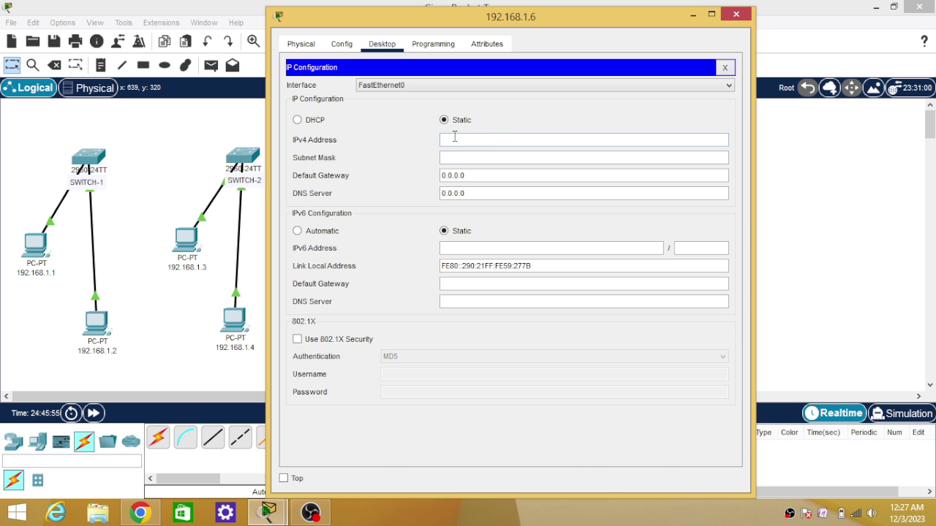
pyautogui.click(454, 137)
pyautogui.write('192.168.1.1')
pyautogui.press('BackSpace')
pyautogui.write('6')
pyautogui.click(471, 158)
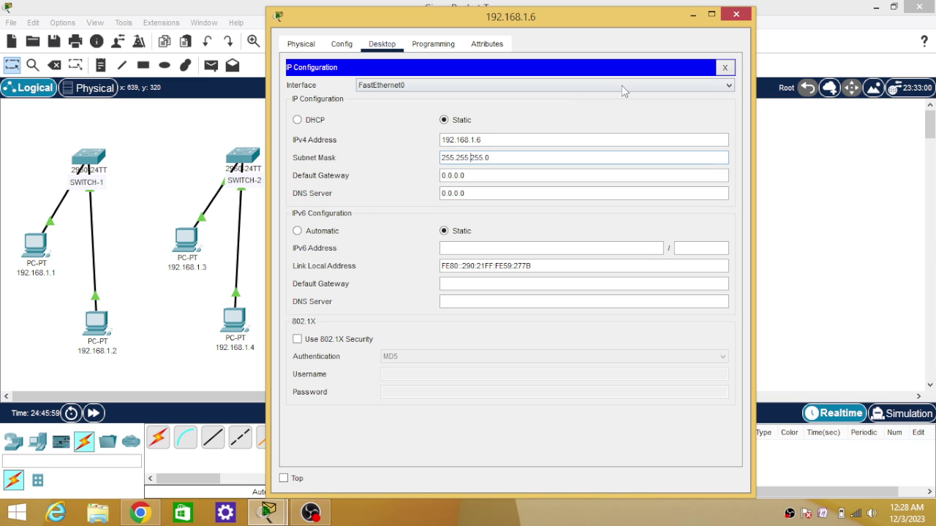
pyautogui.click(736, 14)
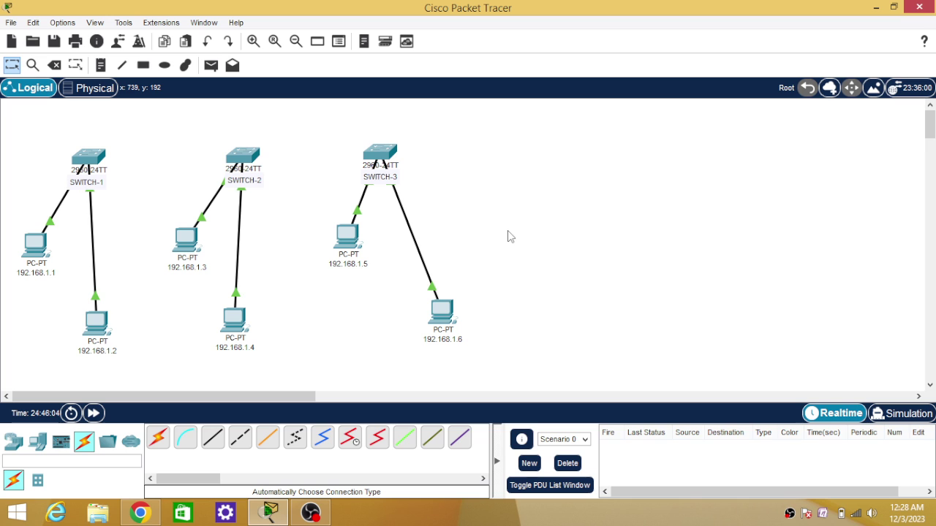
# Draw a green ellipse spanning PCs 192.168.1.1, .3 and .5, and a yellow ellipse spanning PCs 192.168.1.2, .4 and .6.
pyautogui.click(165, 65)
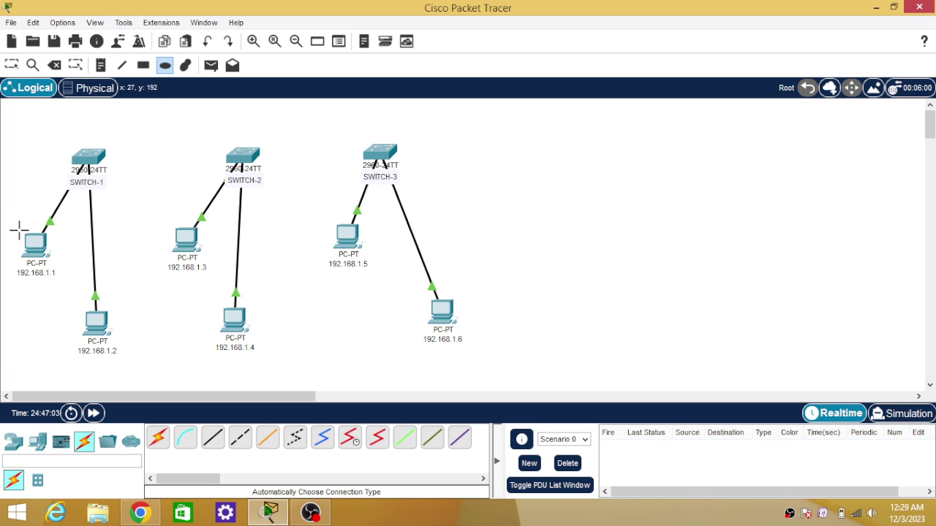
pyautogui.moveTo(19, 231); pyautogui.dragTo(366, 271)
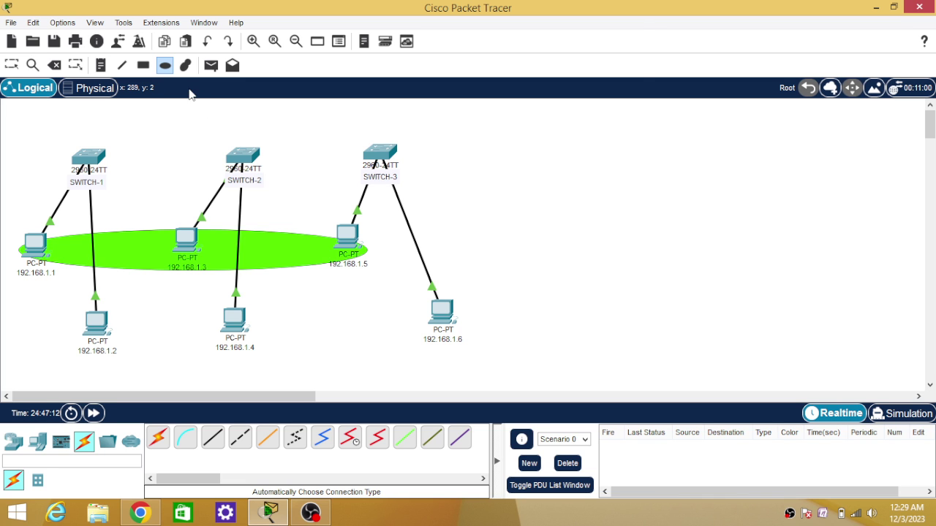
pyautogui.click(164, 65)
pyautogui.click(532, 108)
pyautogui.click(440, 193)
pyautogui.moveTo(73, 308); pyautogui.dragTo(494, 355)
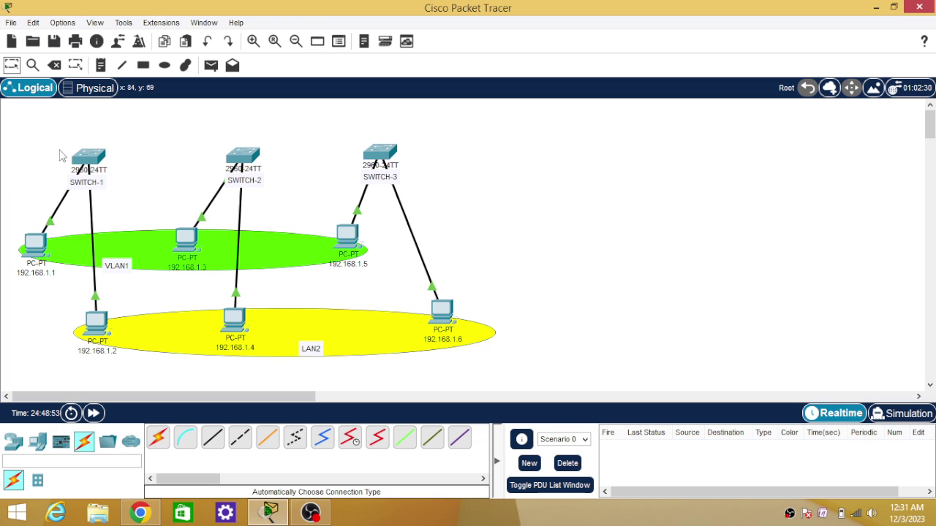
# Add VLAN number 2 named VLAN1 to the VLAN database of SWITCH-1.
pyautogui.moveTo(63, 209)
pyautogui.click(89, 163)
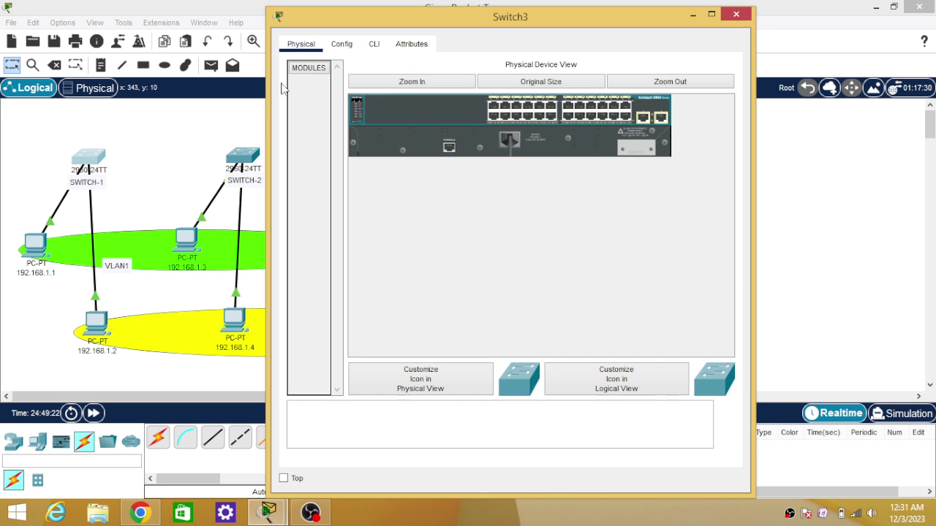
pyautogui.click(342, 46)
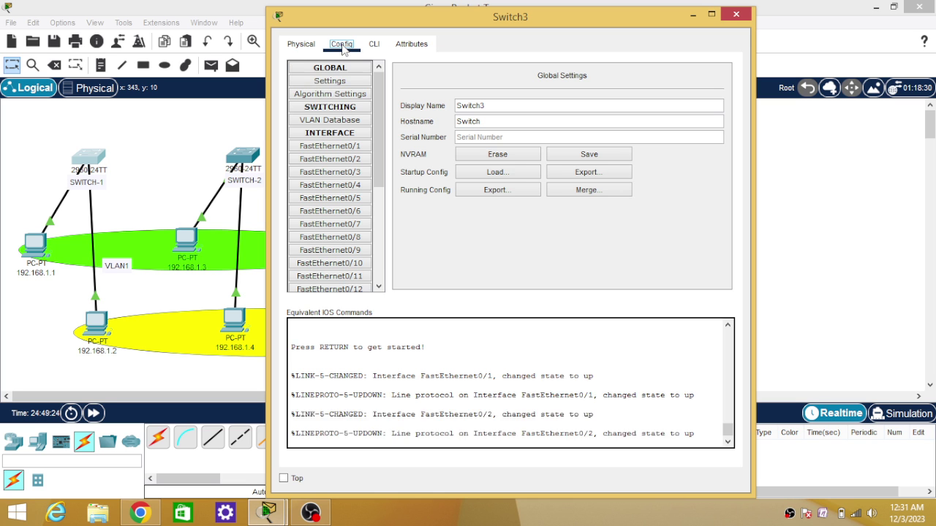
pyautogui.click(354, 123)
pyautogui.click(575, 82)
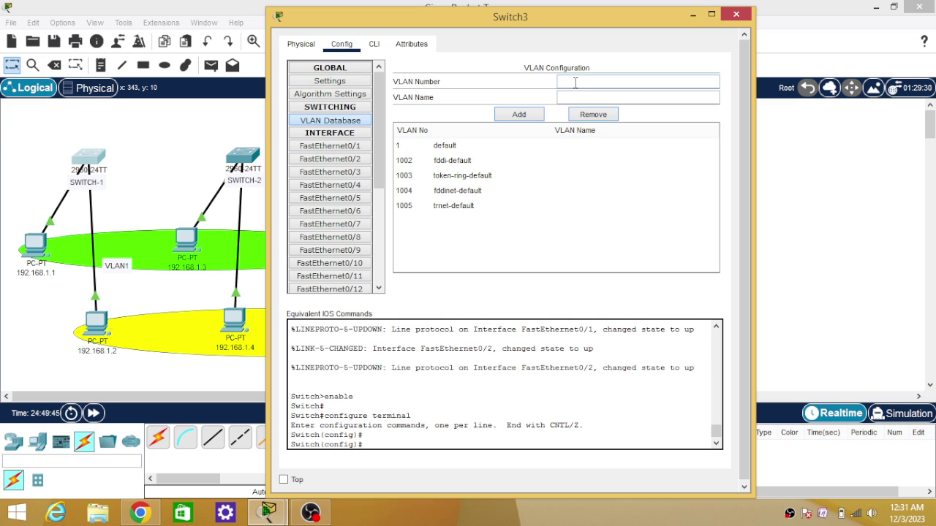
pyautogui.write('2')
pyautogui.click(575, 93)
pyautogui.write('VLAN1')
pyautogui.click(530, 117)
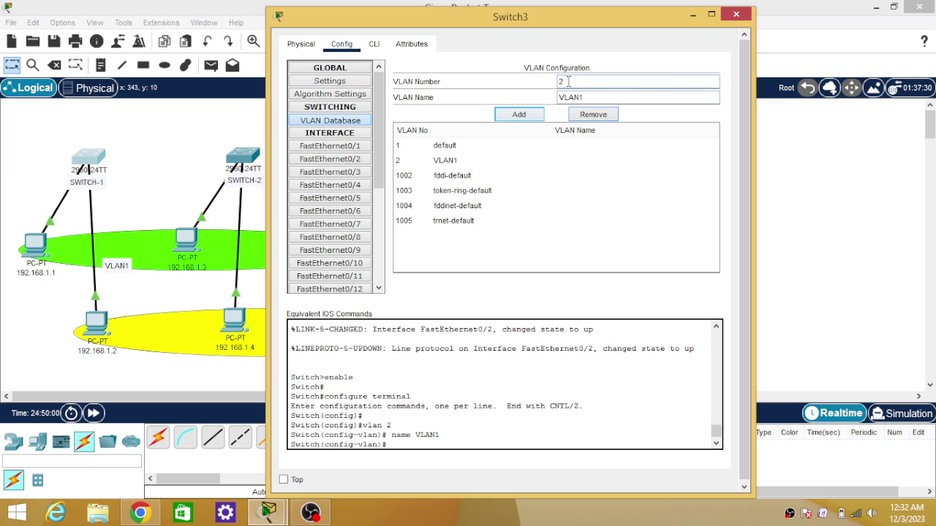
# Add VLAN number 3 named VLAN2 to the VLAN database of SWITCH-1.
pyautogui.moveTo(569, 82); pyautogui.dragTo(550, 85)
pyautogui.write('3')
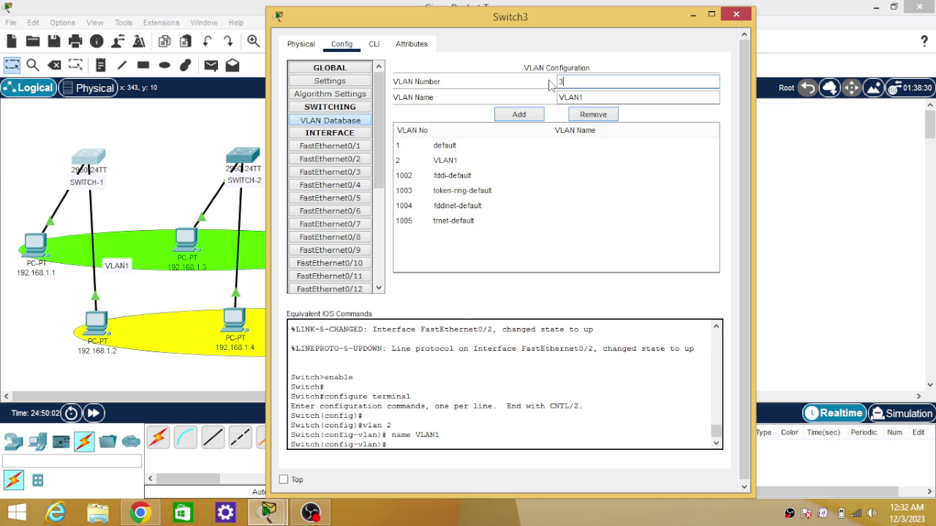
pyautogui.click(590, 98)
pyautogui.press('BackSpace')
pyautogui.write('2')
pyautogui.click(531, 118)
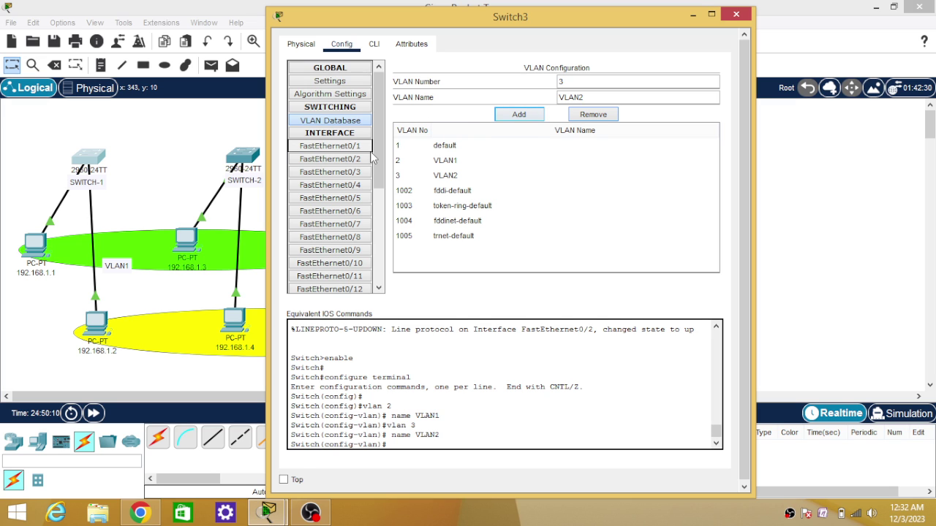
# Assign access port FastEthernet0/1 of SWITCH-1 to VLAN 2 (VLAN1).
pyautogui.click(355, 152)
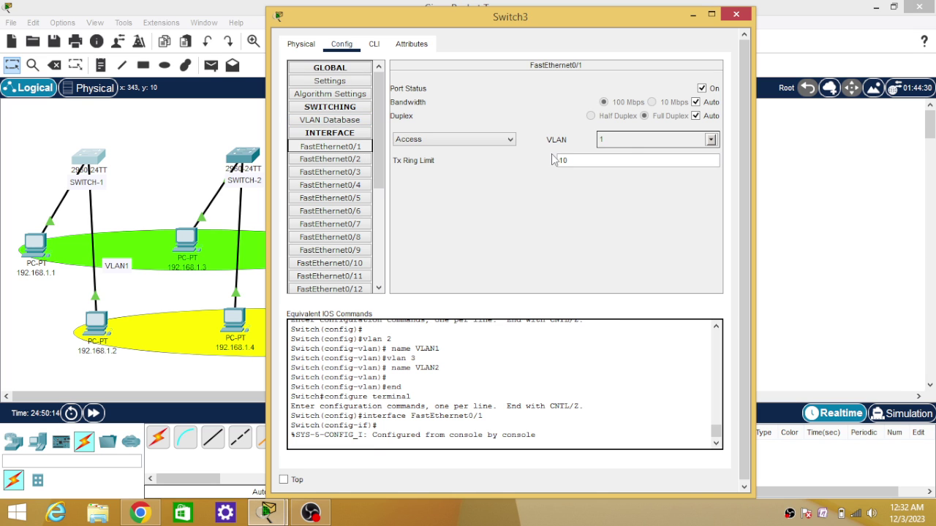
pyautogui.click(713, 139)
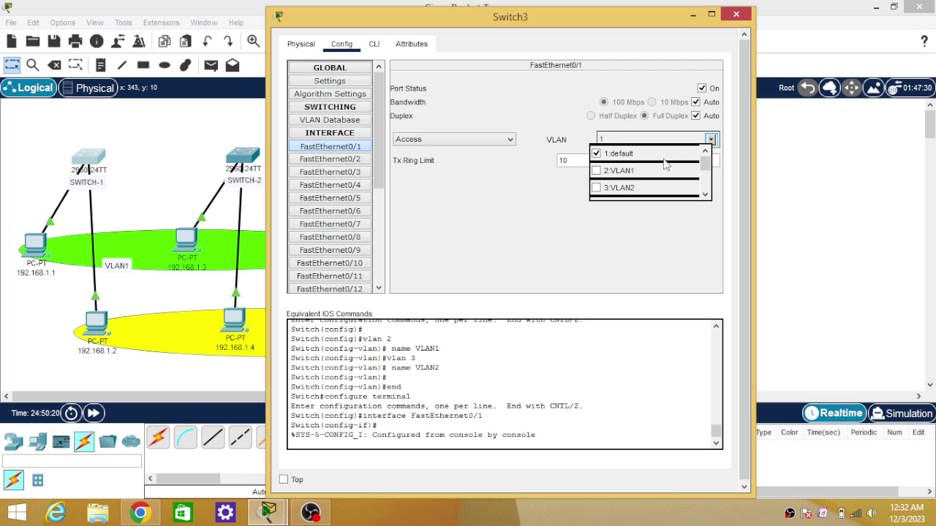
pyautogui.click(596, 173)
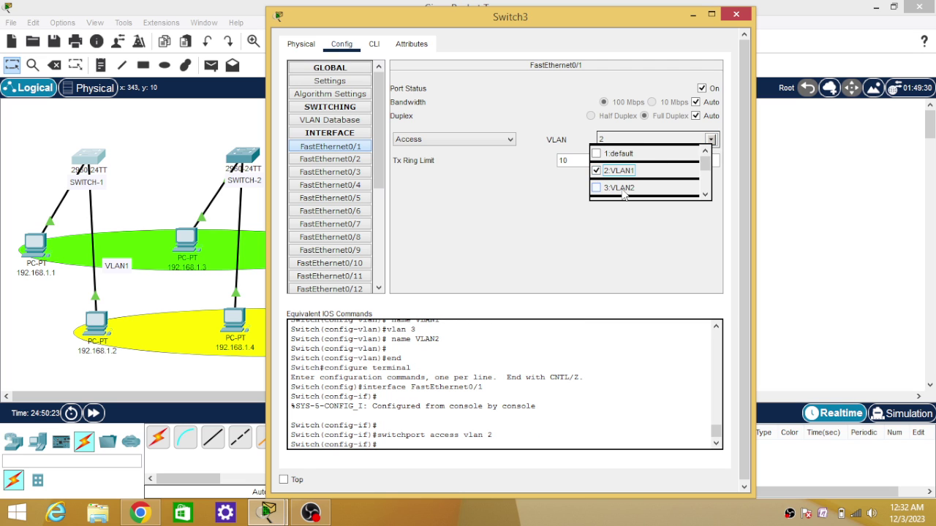
pyautogui.click(647, 213)
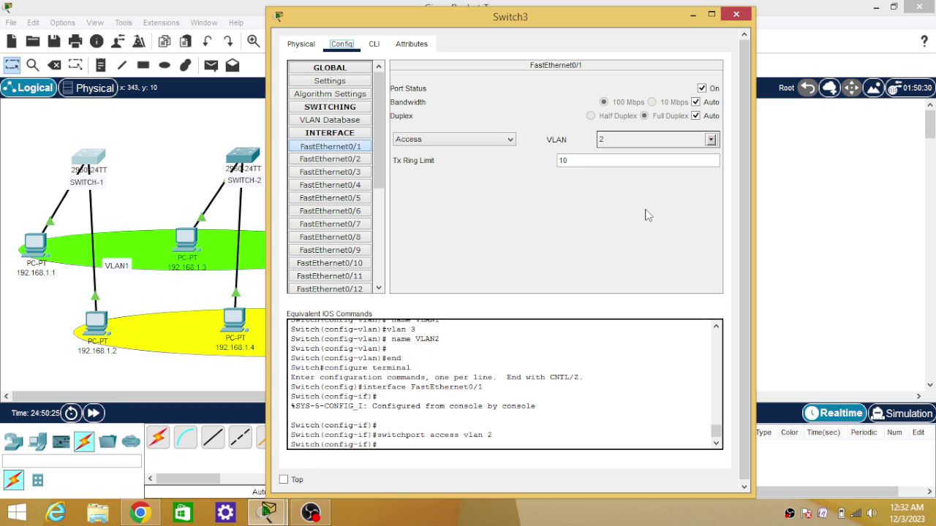
# Assign access port FastEthernet0/2 of SWITCH-1 to VLAN 3 (VLAN2).
pyautogui.click(348, 163)
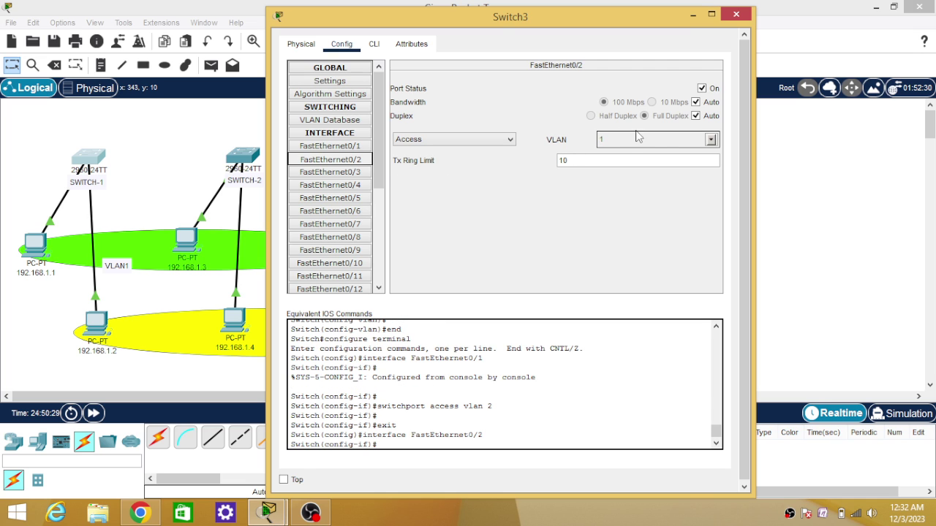
pyautogui.click(710, 139)
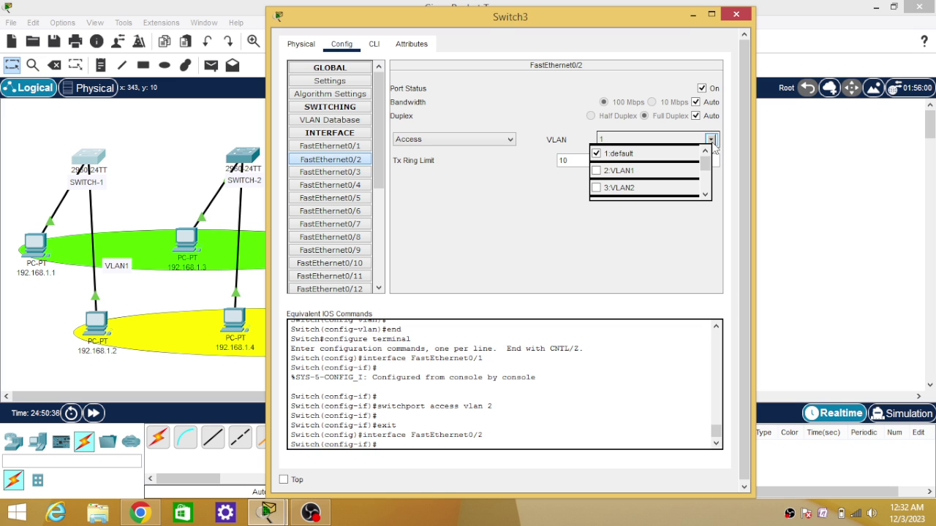
pyautogui.click(595, 188)
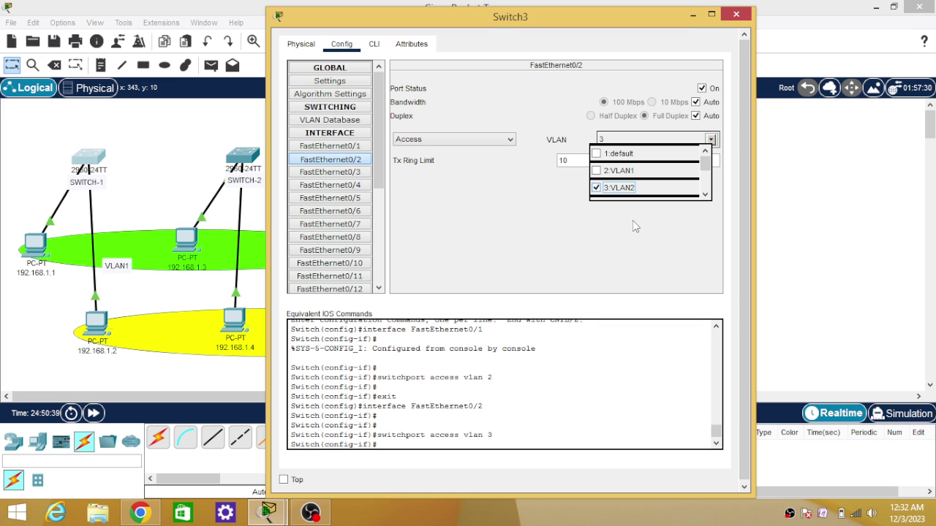
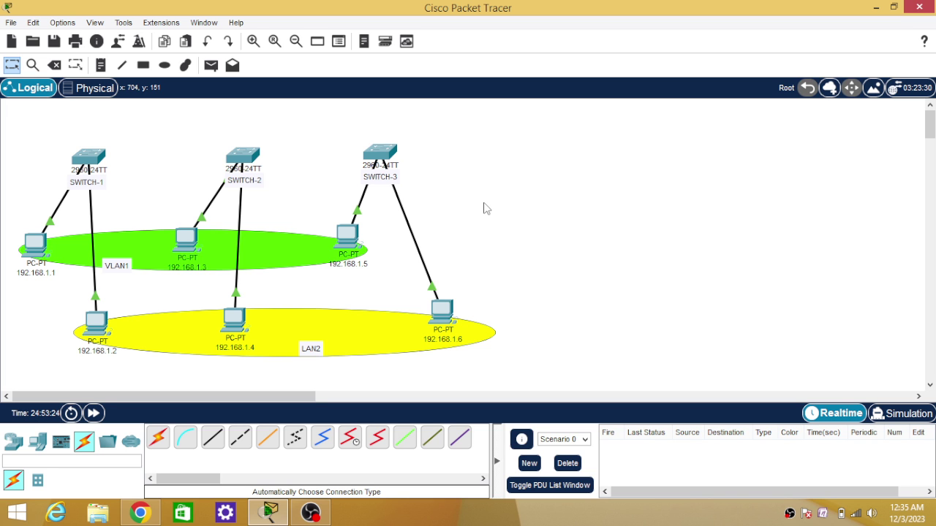
# Reopen the SWITCH-1 configuration and assign access port FastEthernet0/3 to VLAN 2 (VLAN1).
pyautogui.click(95, 162)
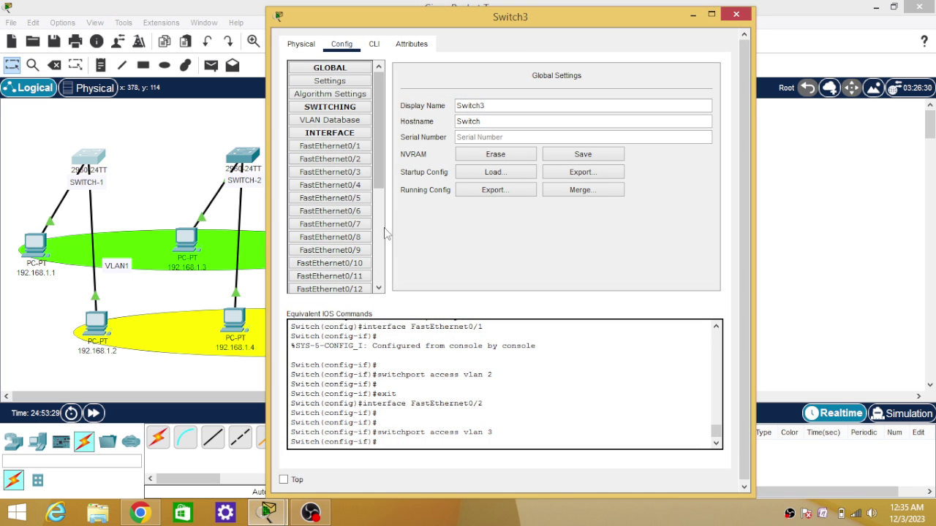
pyautogui.click(358, 172)
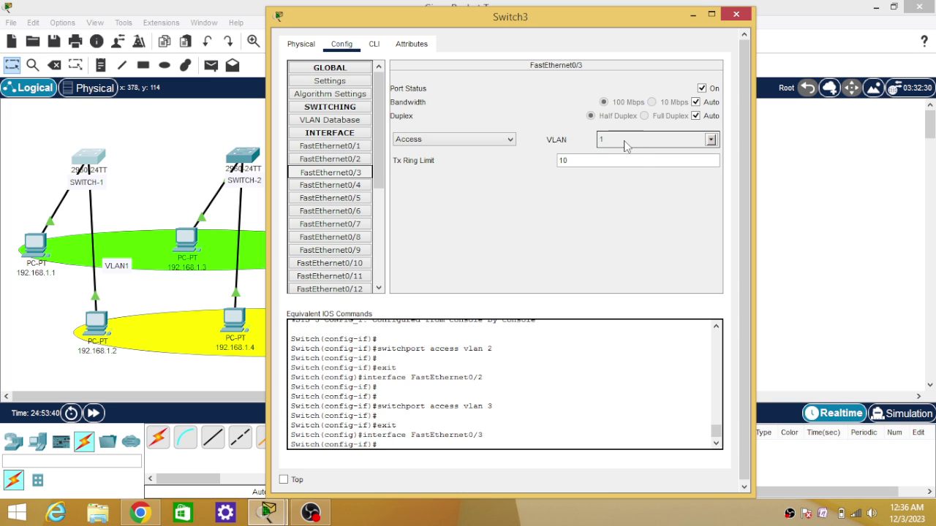
pyautogui.click(711, 141)
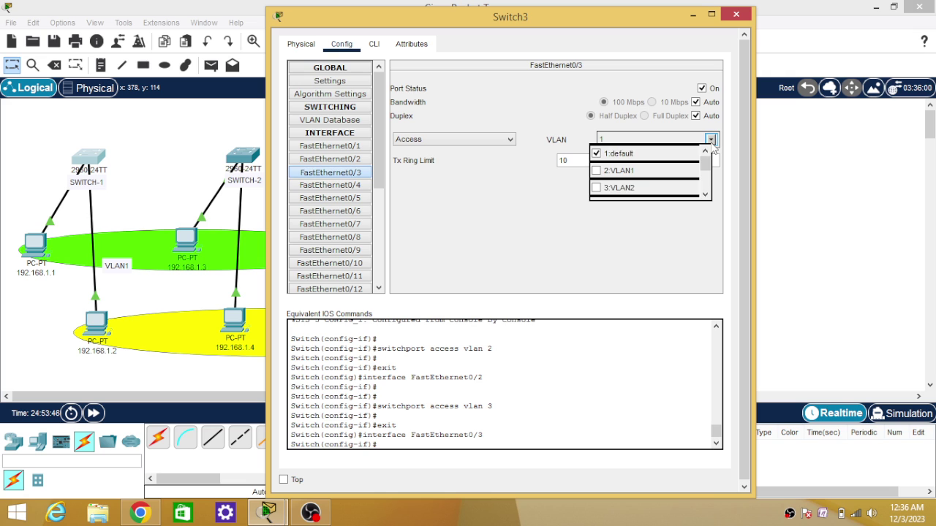
pyautogui.click(596, 171)
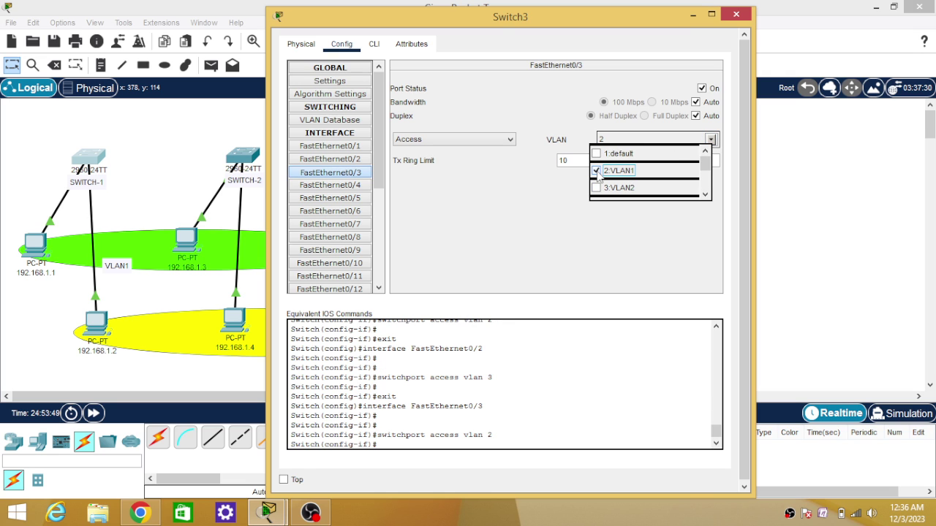
pyautogui.click(531, 210)
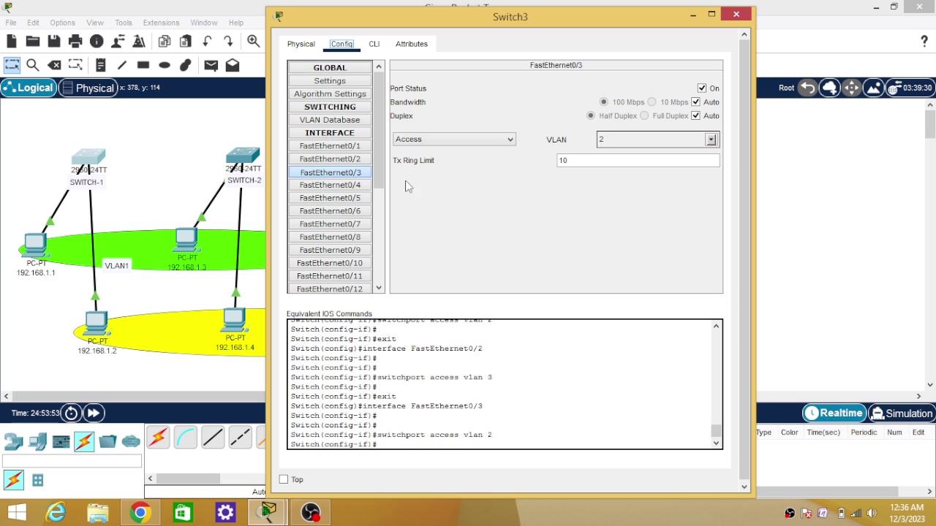
# Assign access port FastEthernet0/4 of SWITCH-1 to VLAN 3 (VLAN2).
pyautogui.click(363, 187)
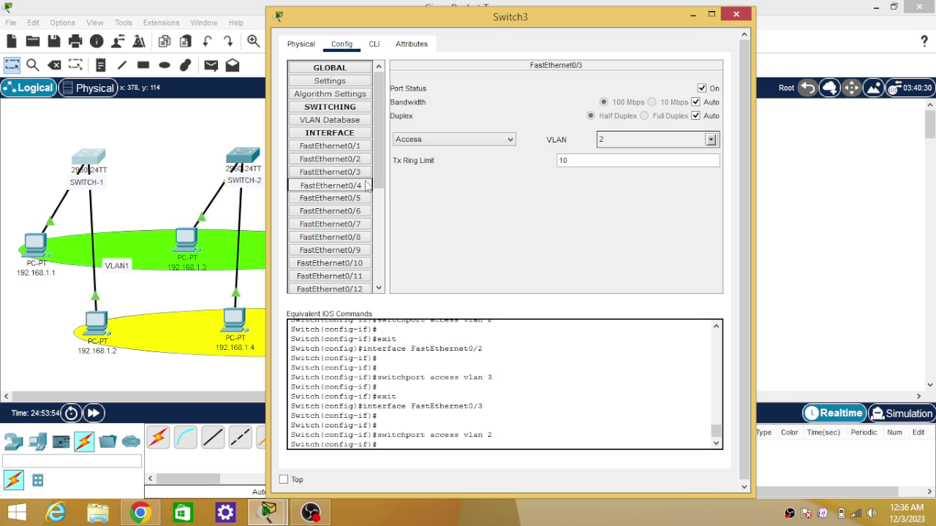
pyautogui.click(711, 141)
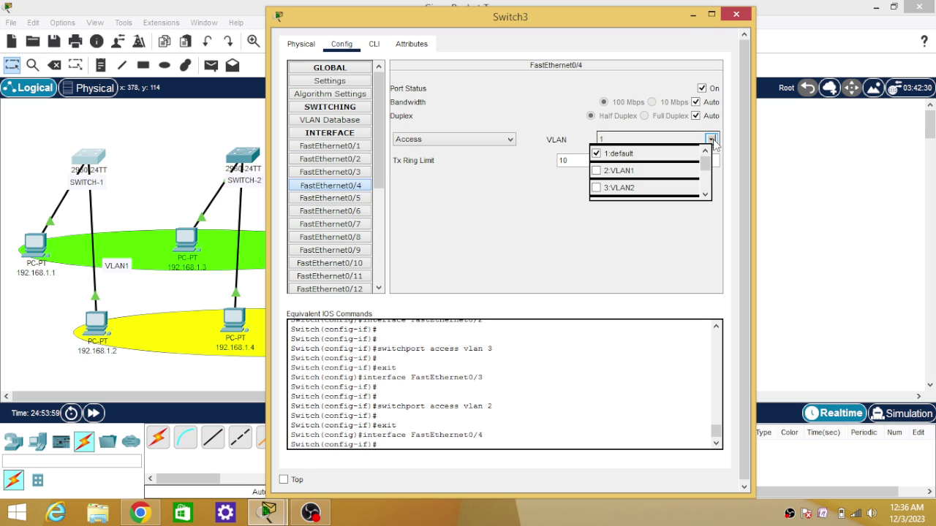
pyautogui.click(597, 190)
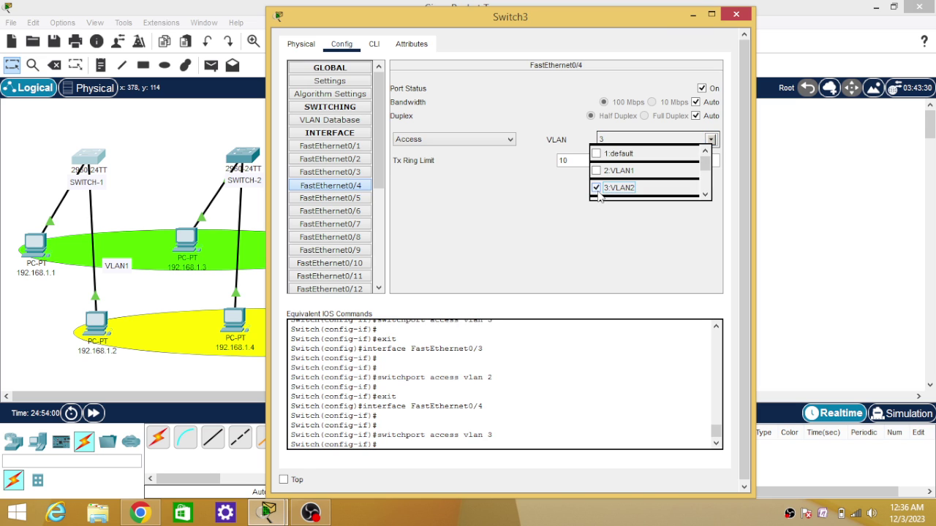
pyautogui.click(604, 233)
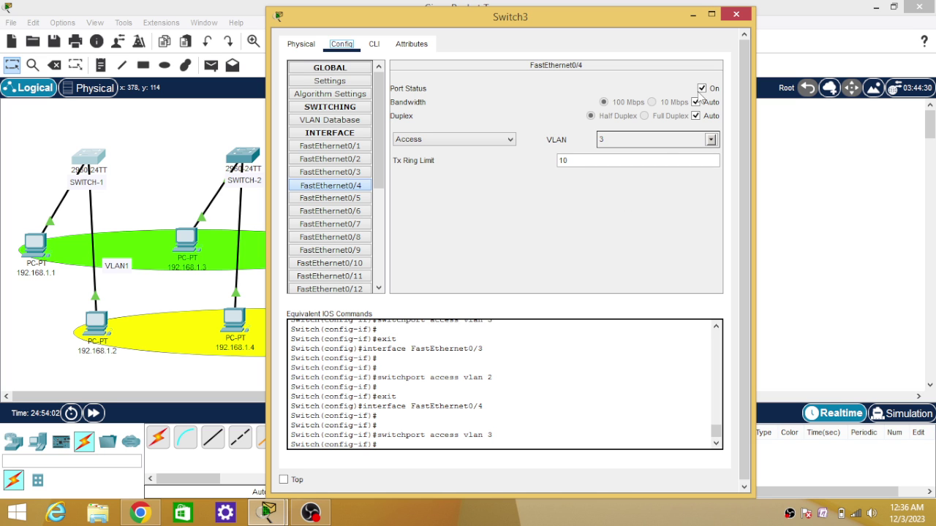
# Close the SWITCH-1 configuration and assign access port FastEthernet0/3 of SWITCH-2 to VLAN 2 (VLAN1).
pyautogui.click(735, 14)
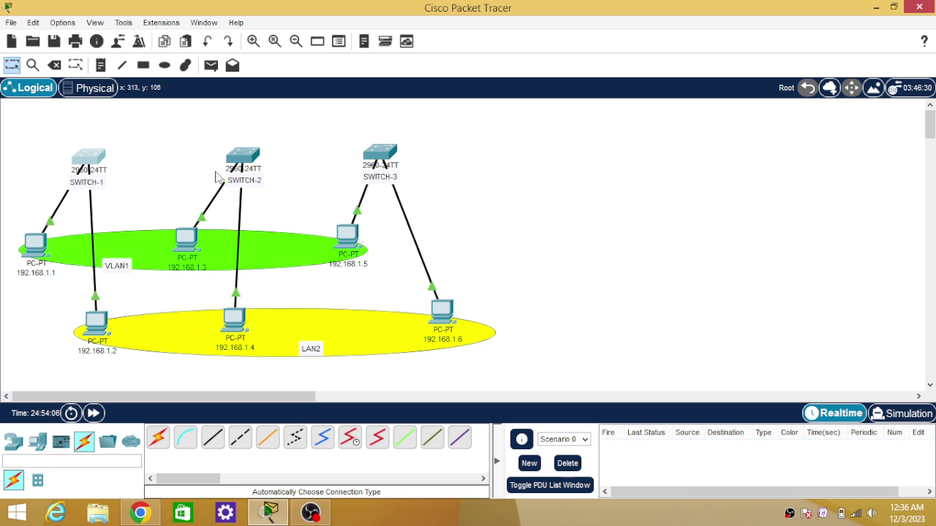
pyautogui.click(242, 154)
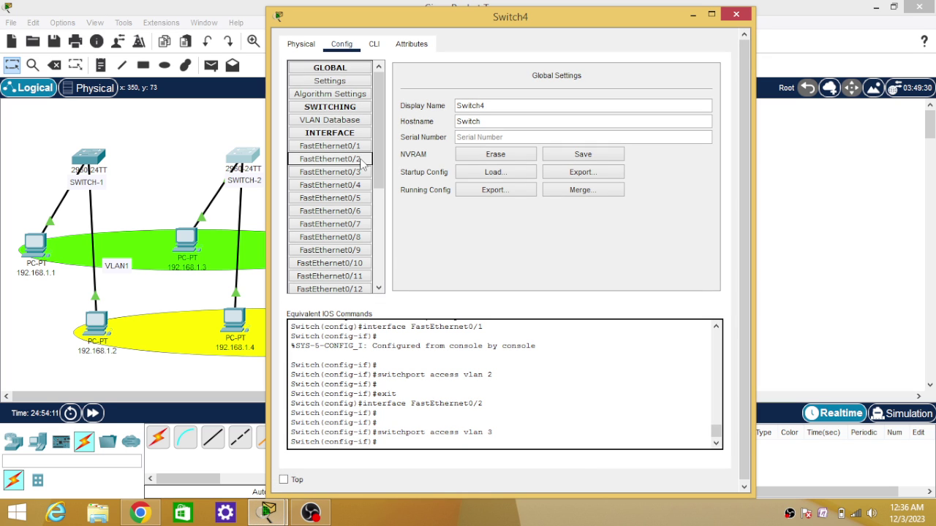
pyautogui.click(367, 174)
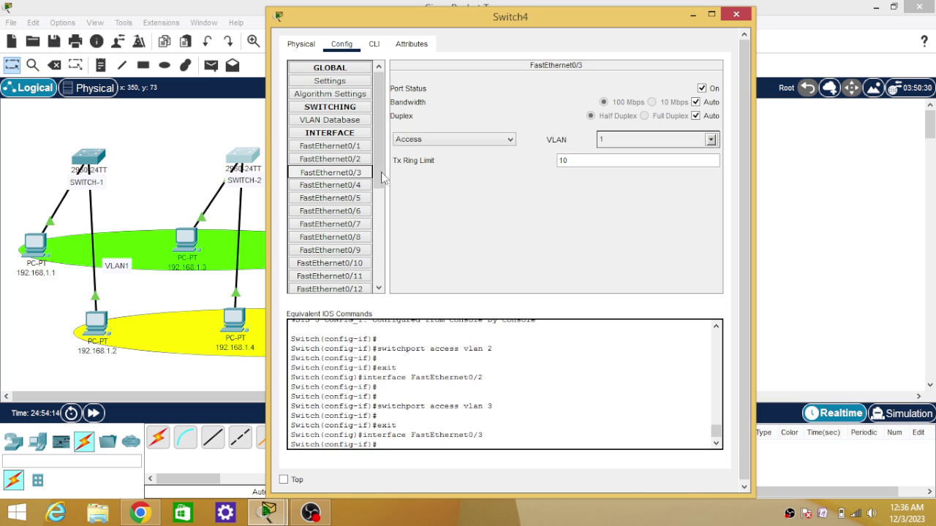
pyautogui.click(663, 139)
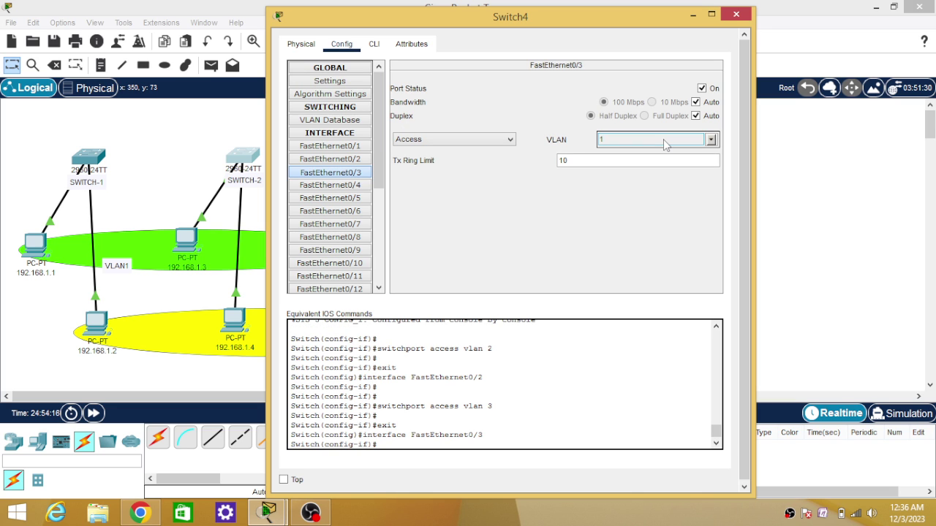
pyautogui.click(710, 140)
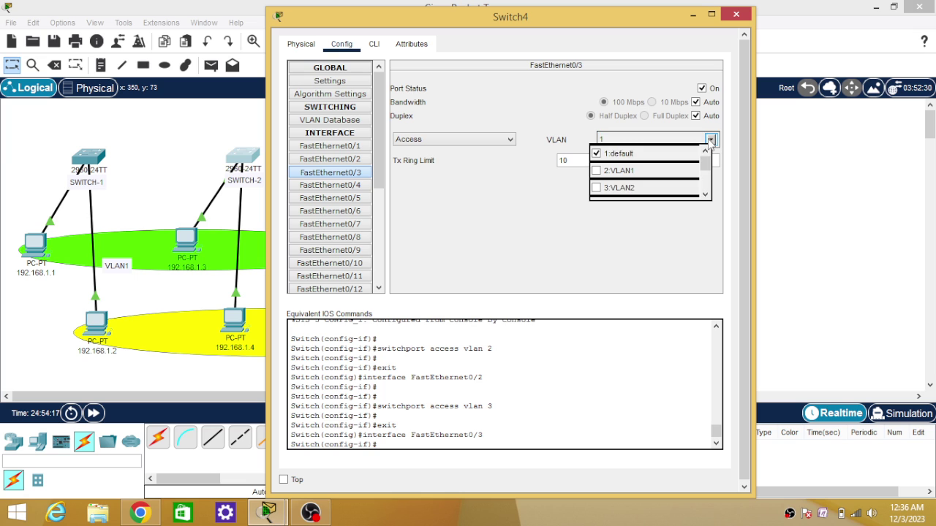
pyautogui.click(596, 171)
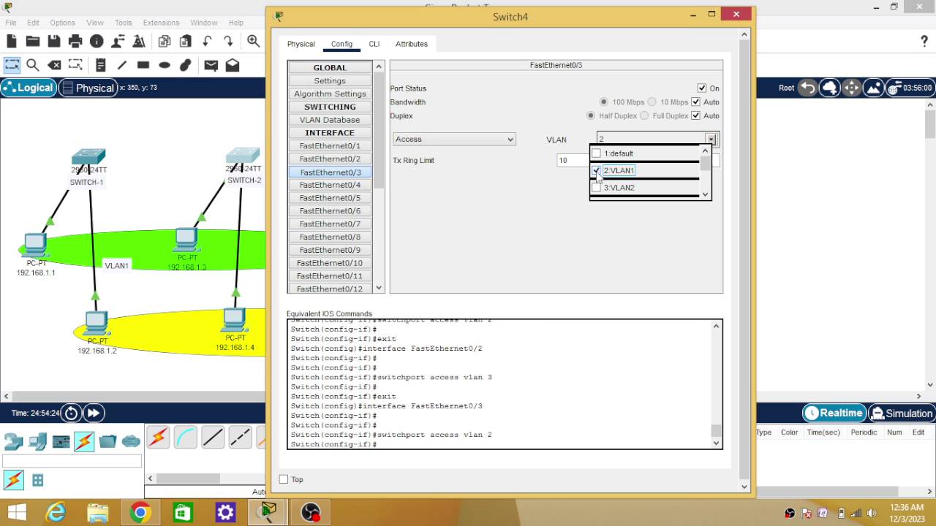
pyautogui.click(592, 239)
# Assign access port FastEthernet0/4 of SWITCH-2 to VLAN 3 (VLAN2) and close the switch's configuration.
pyautogui.click(356, 186)
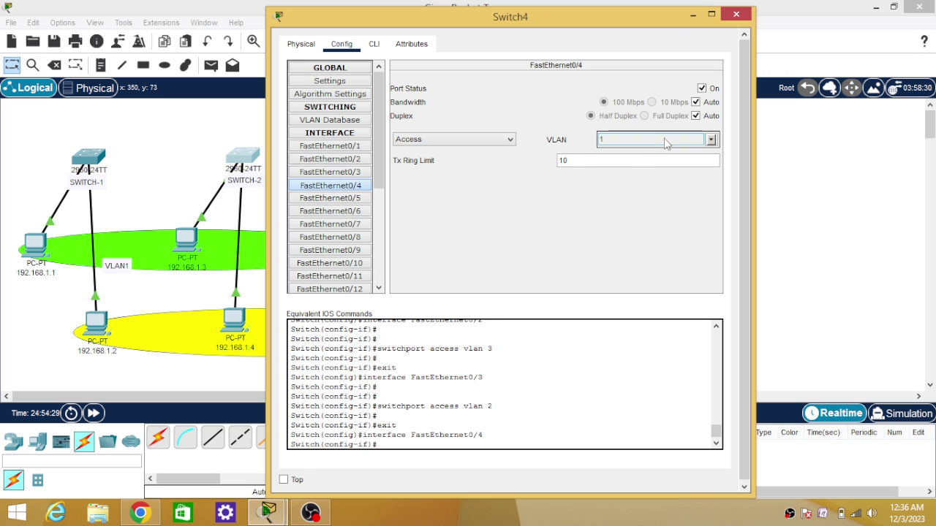
pyautogui.click(710, 138)
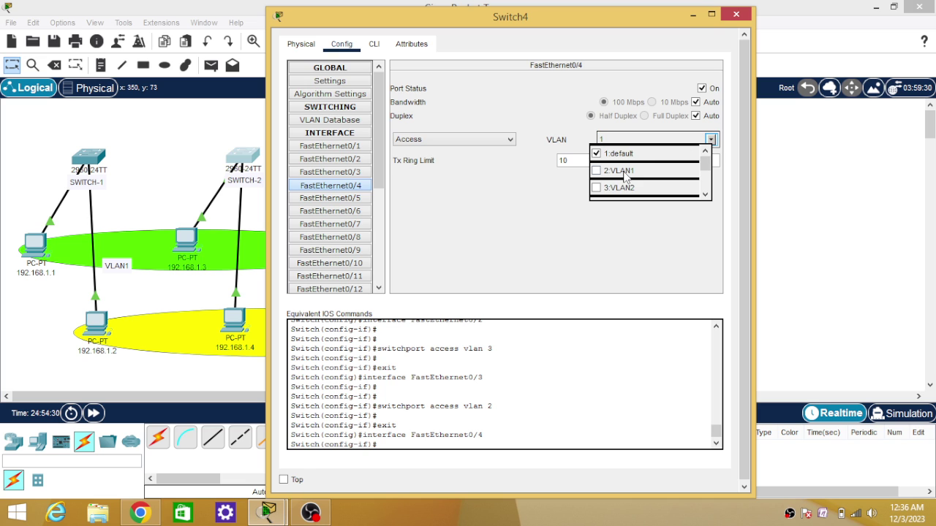
pyautogui.click(597, 188)
pyautogui.click(596, 237)
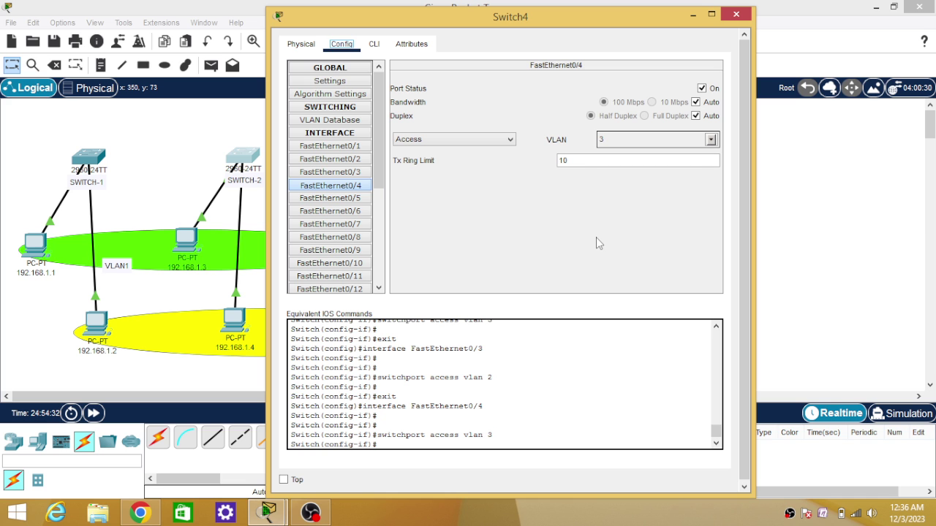
pyautogui.click(742, 15)
# Open the SWITCH-3 configuration and assign access port FastEthernet0/3 to VLAN 2 (VLAN1).
pyautogui.click(380, 154)
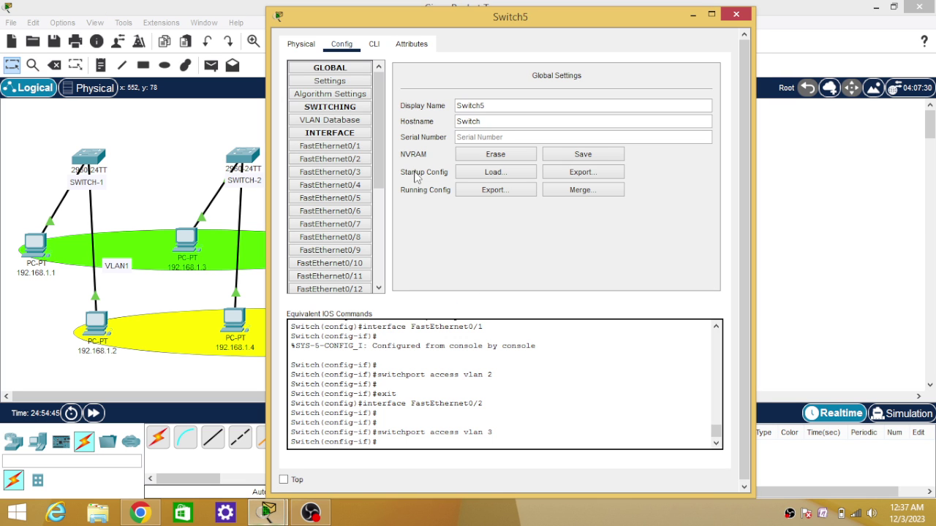
pyautogui.click(361, 176)
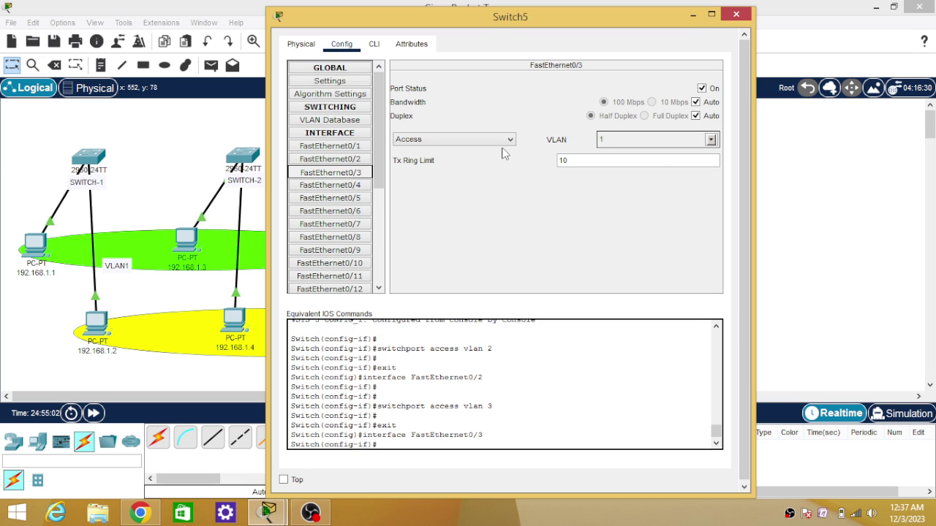
pyautogui.click(711, 139)
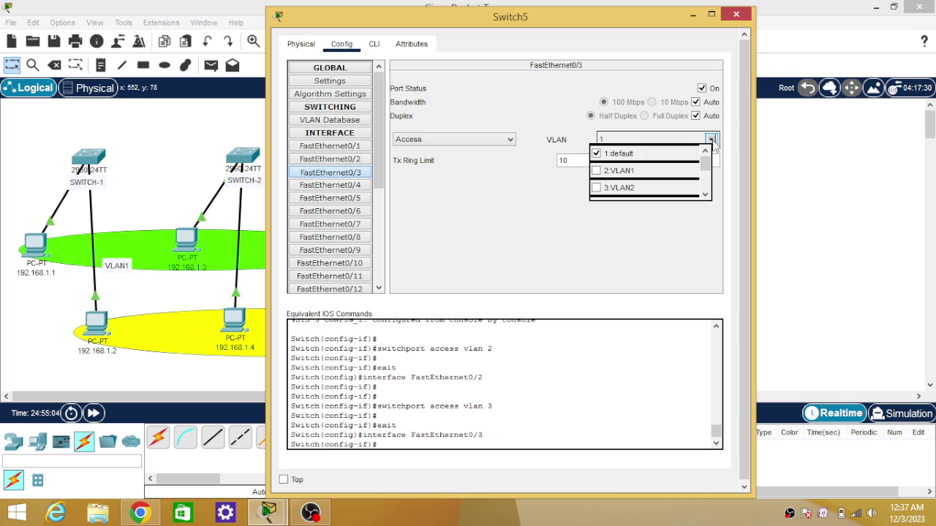
pyautogui.click(596, 171)
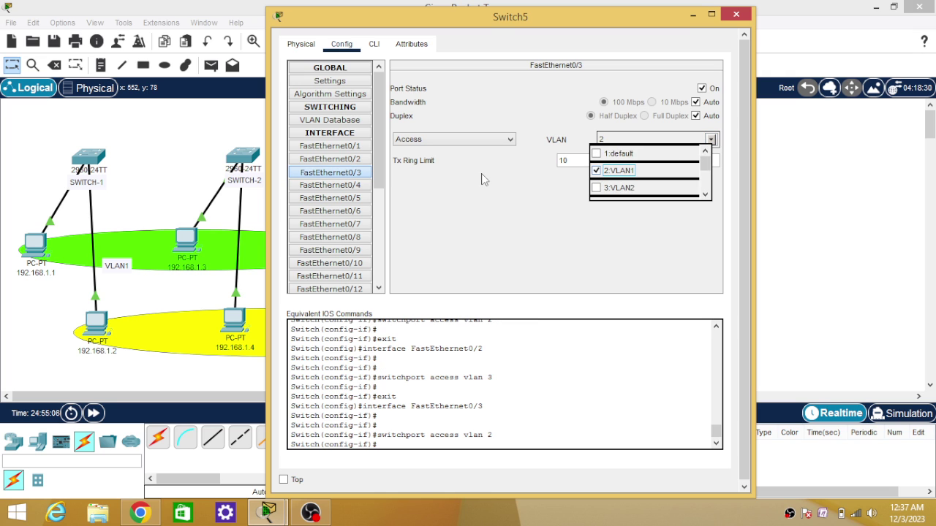
# Assign access port FastEthernet0/4 of SWITCH-3 to VLAN 3 (VLAN2) and close the switch's configuration.
pyautogui.click(330, 185)
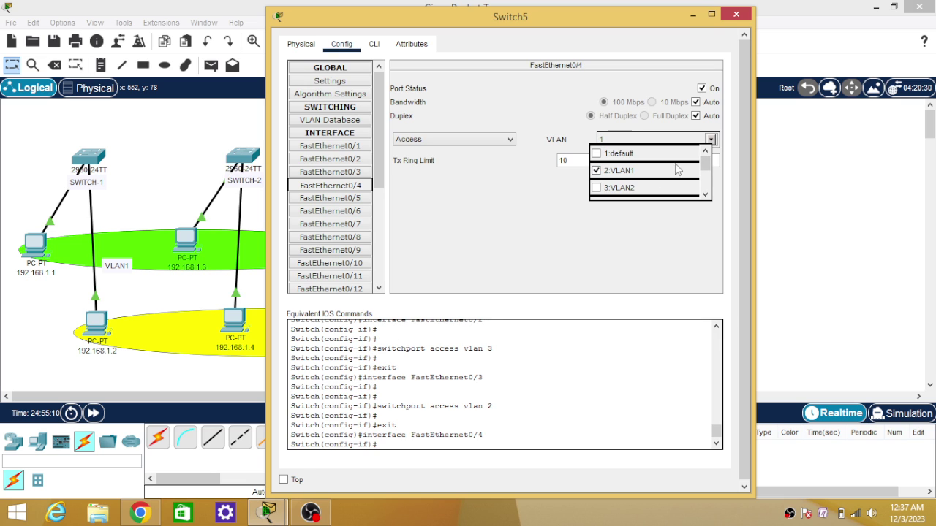
pyautogui.click(609, 220)
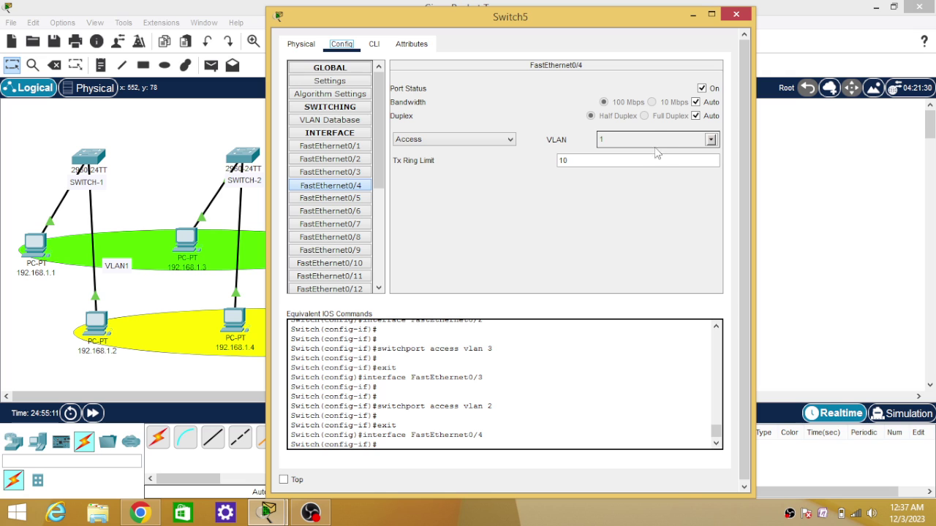
pyautogui.click(709, 141)
pyautogui.click(597, 189)
pyautogui.click(638, 241)
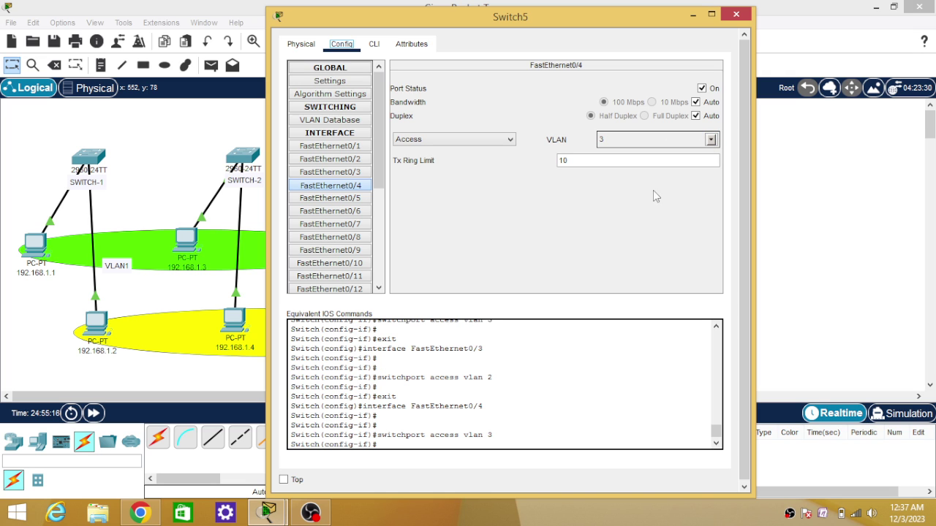
pyautogui.click(740, 15)
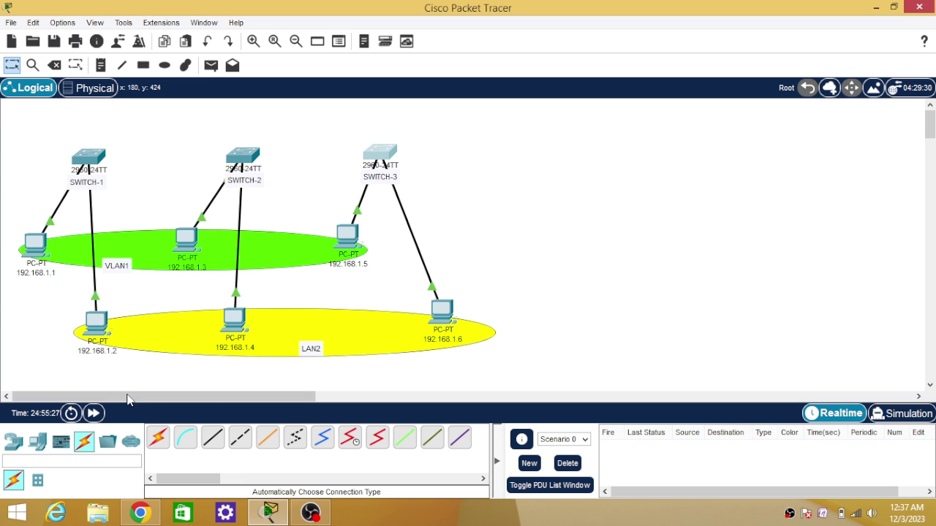
# Connect FastEthernet0/3 of SWITCH-1 to FastEthernet0/3 of SWITCH-2 with a copper cross-over cable.
pyautogui.click(241, 440)
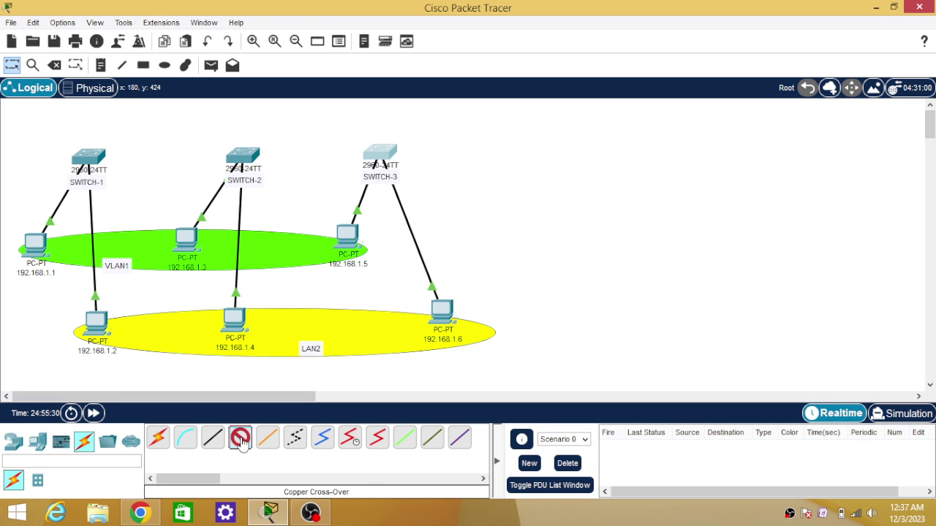
pyautogui.click(96, 157)
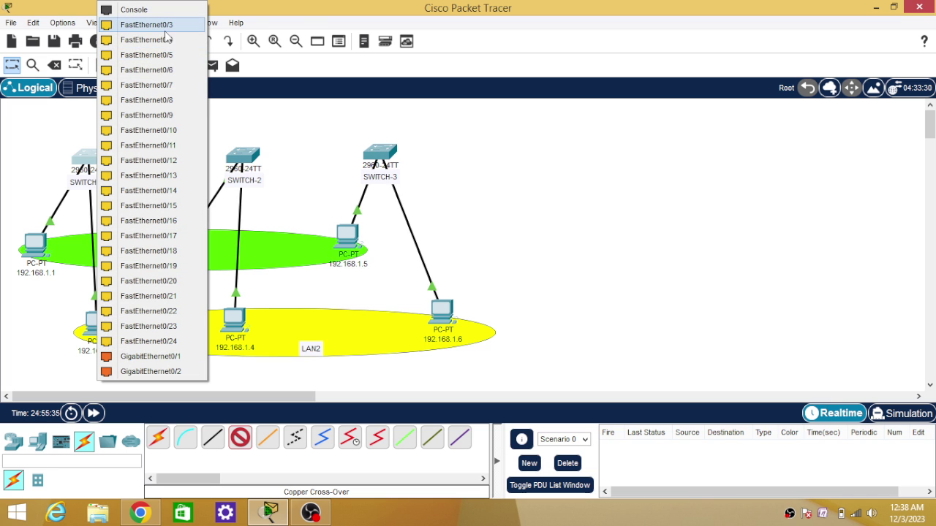
pyautogui.click(169, 26)
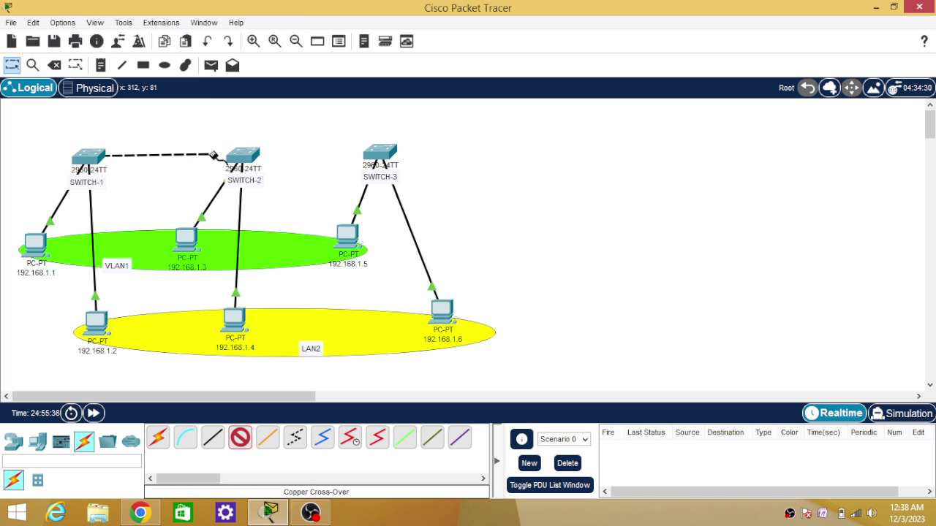
pyautogui.click(241, 157)
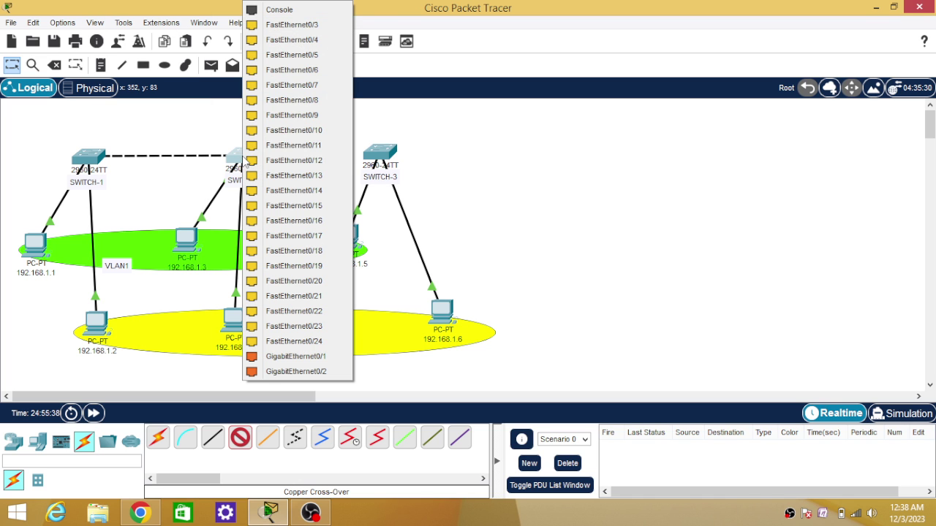
pyautogui.click(299, 27)
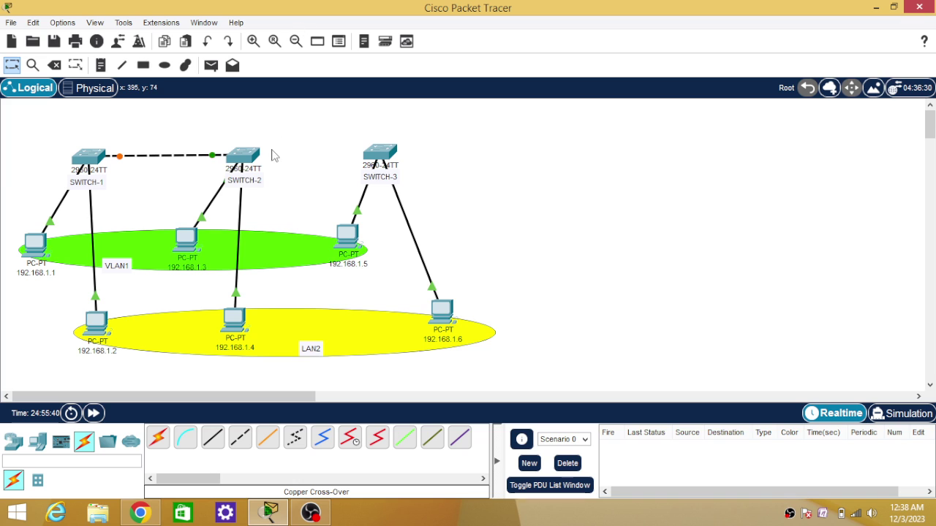
# Add a second copper cross-over cable from FastEthernet0/4 of SWITCH-1 to FastEthernet0/4 of SWITCH-2.
pyautogui.click(241, 442)
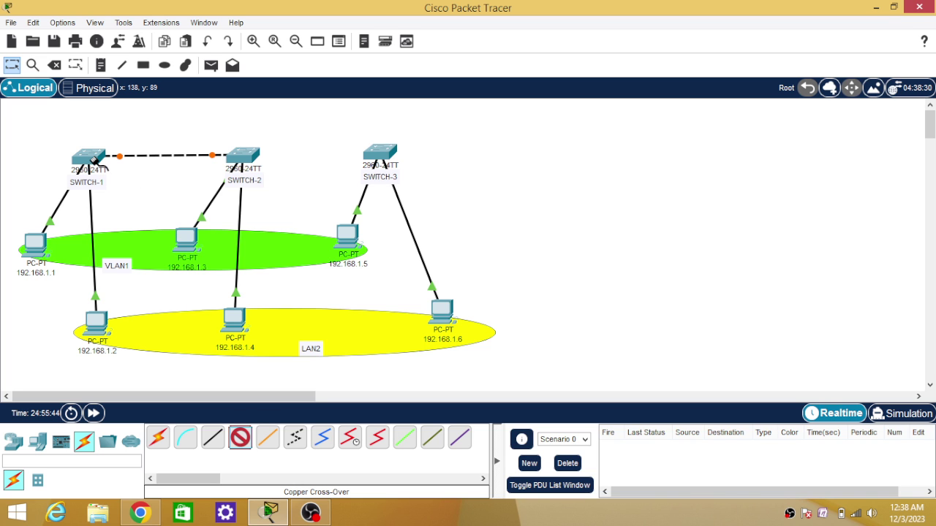
pyautogui.click(96, 161)
pyautogui.click(138, 187)
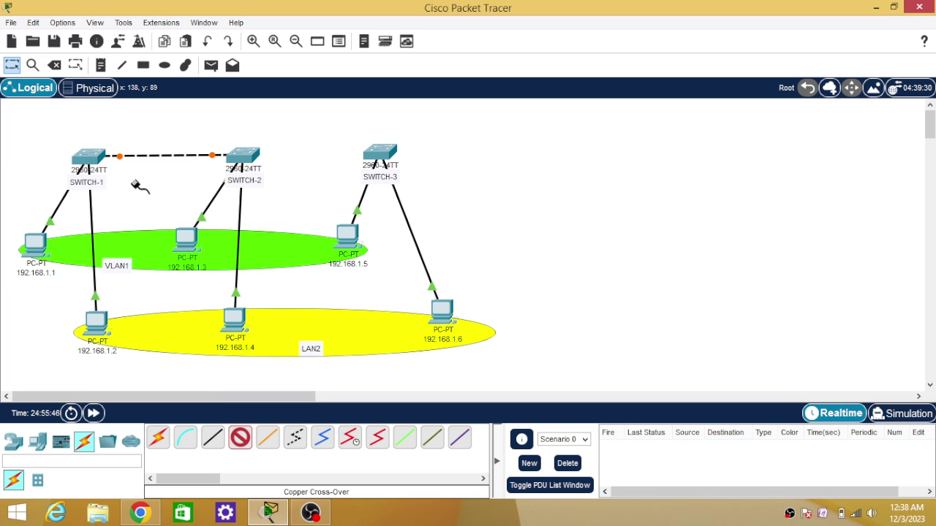
pyautogui.click(235, 156)
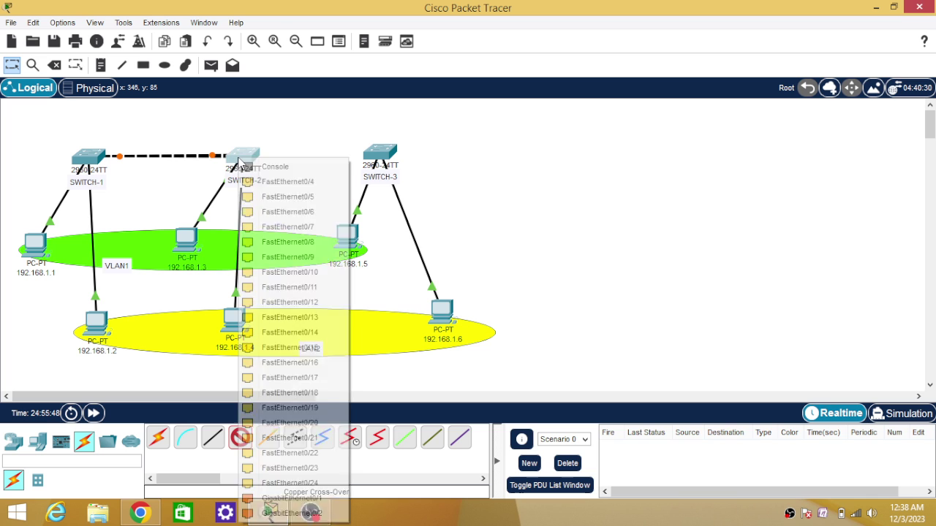
pyautogui.click(281, 184)
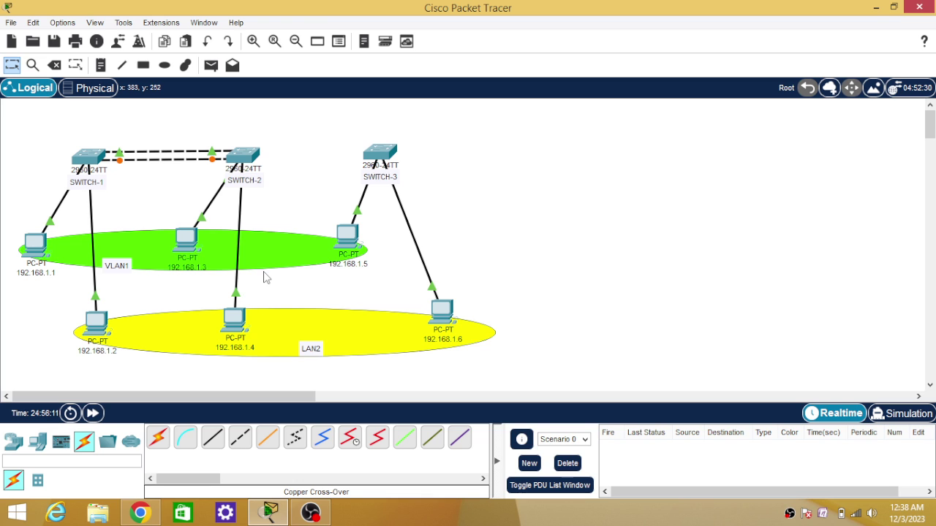
# Reopen the SWITCH-2 configuration and assign access port FastEthernet0/5 to VLAN 2 (VLAN1).
pyautogui.click(249, 159)
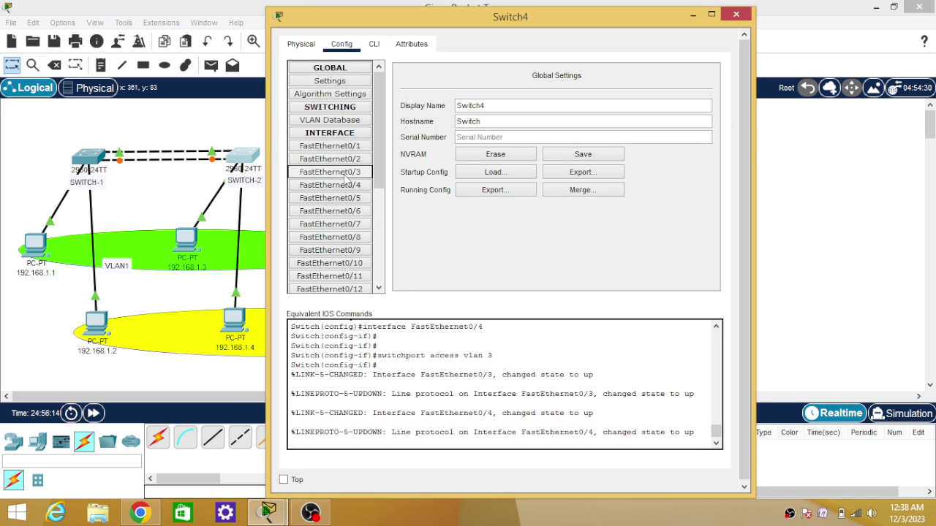
pyautogui.click(351, 200)
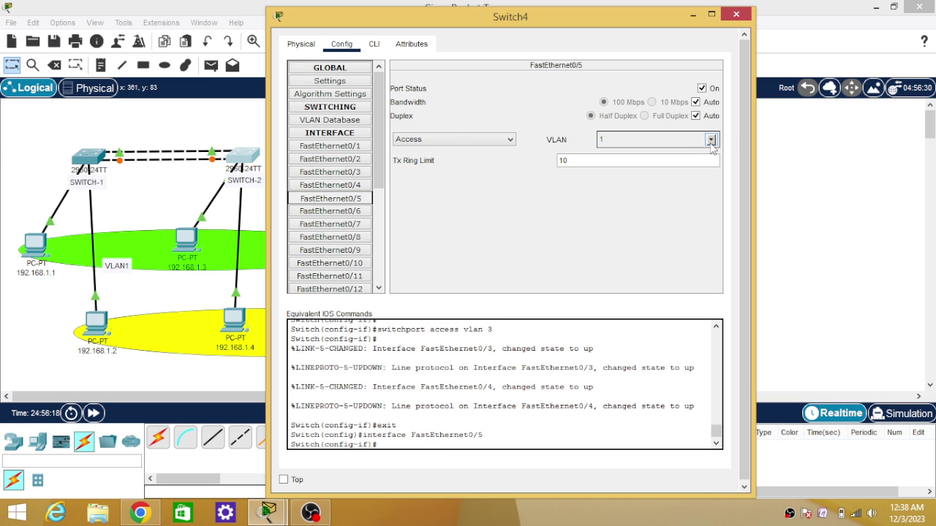
pyautogui.click(711, 140)
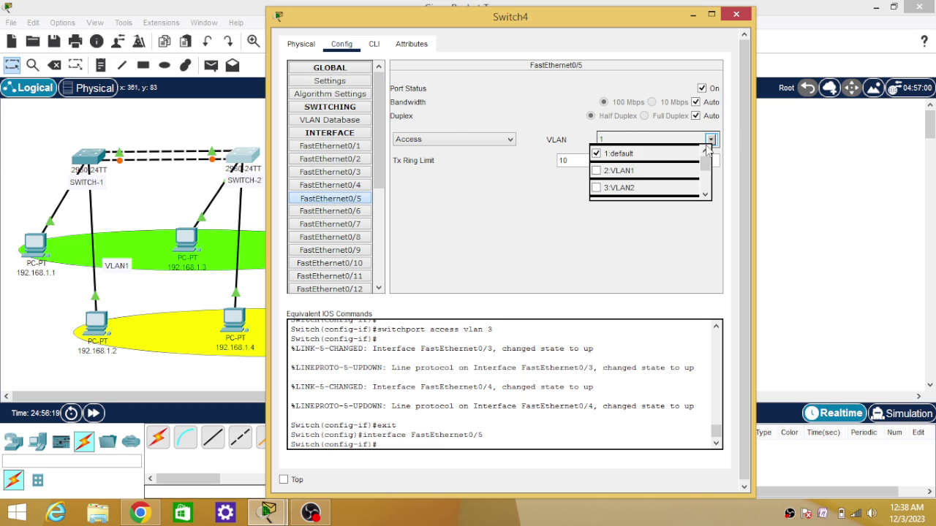
pyautogui.click(596, 171)
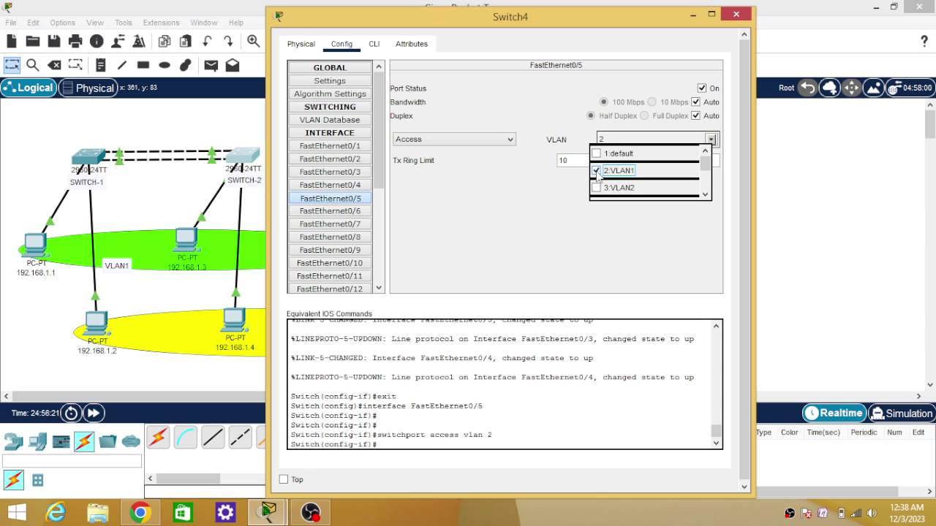
pyautogui.click(507, 206)
# Assign access port FastEthernet0/6 of SWITCH-2 to VLAN 3 (VLAN2).
pyautogui.click(357, 214)
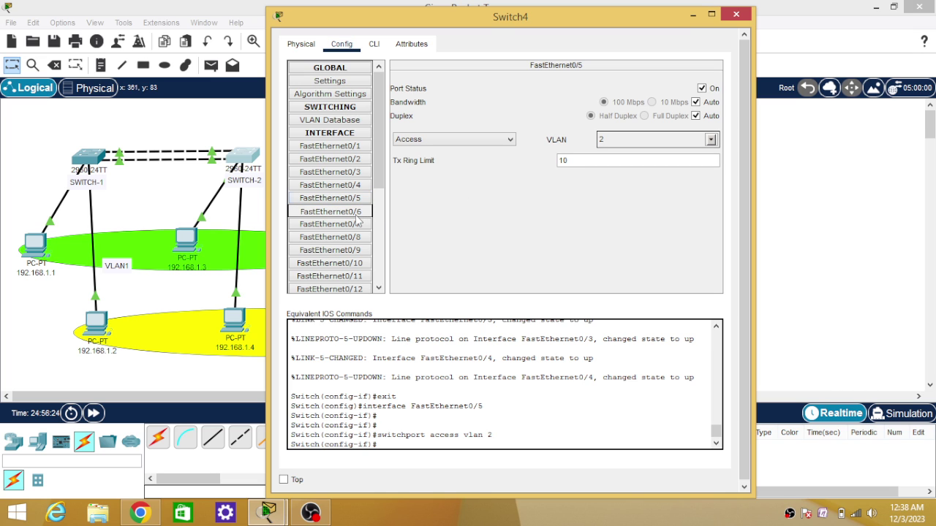
pyautogui.click(711, 139)
pyautogui.click(596, 188)
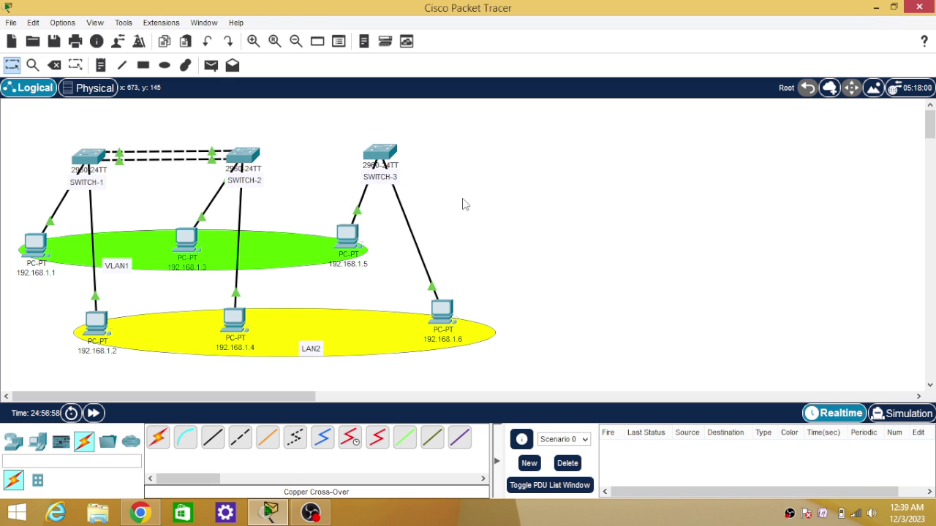
# Connect FastEthernet0/5 of SWITCH-2 to FastEthernet0/3 of SWITCH-3 with a copper cross-over cable.
pyautogui.click(241, 438)
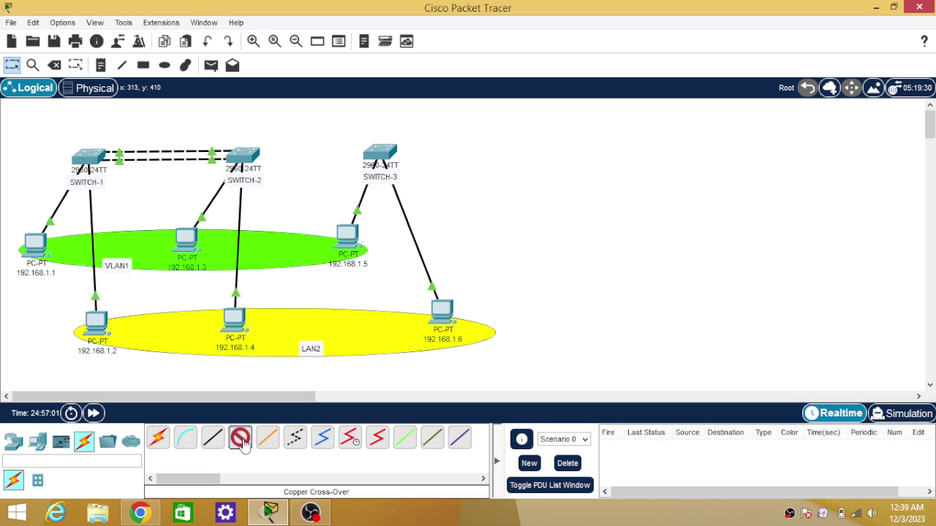
pyautogui.click(247, 155)
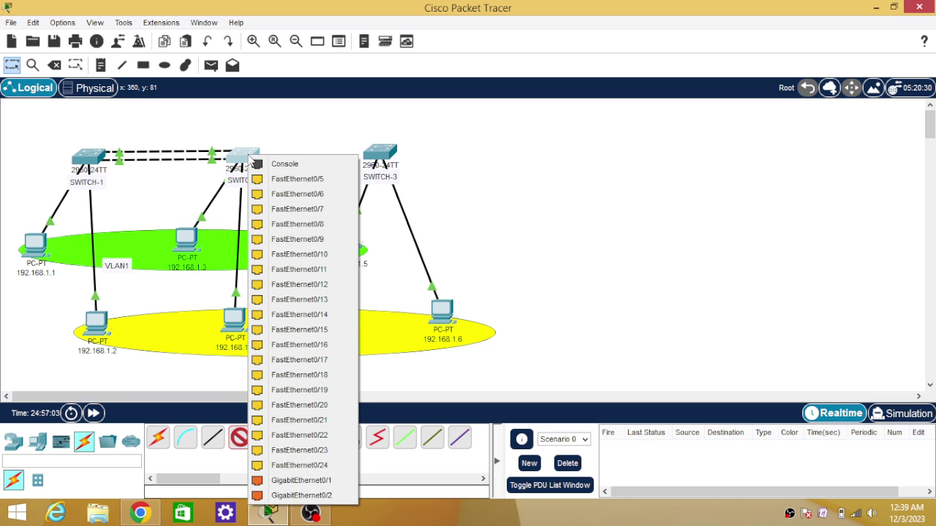
pyautogui.click(282, 183)
pyautogui.click(383, 153)
pyautogui.click(436, 25)
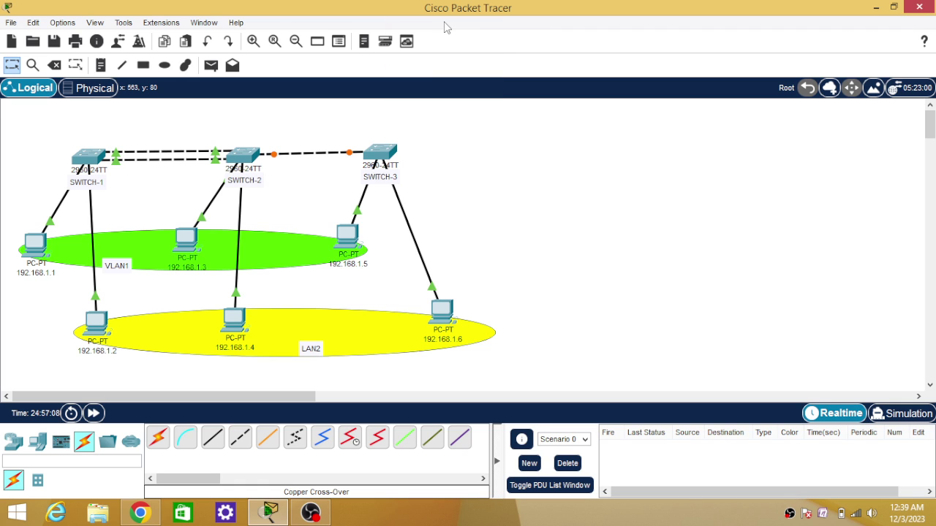
# Add a second copper cross-over cable from FastEthernet0/6 of SWITCH-2 to FastEthernet0/4 of SWITCH-3.
pyautogui.click(241, 437)
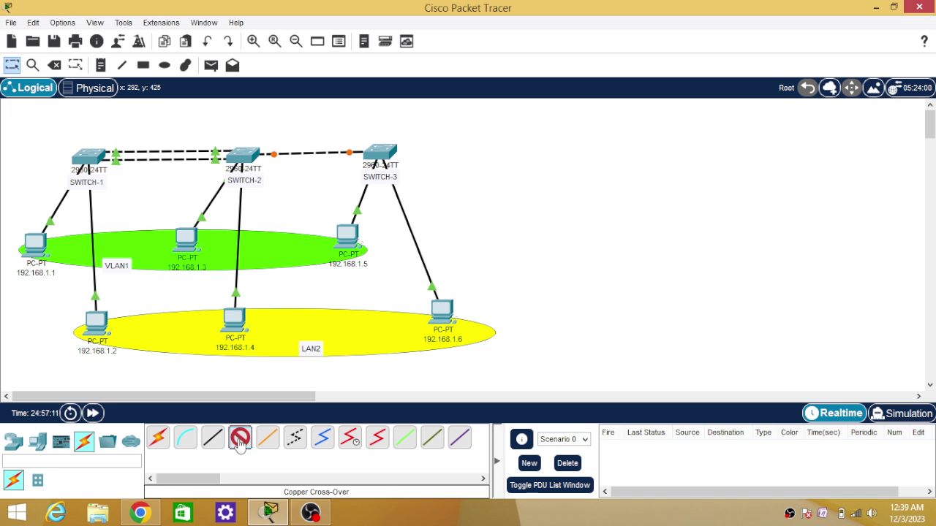
pyautogui.click(247, 158)
pyautogui.click(340, 182)
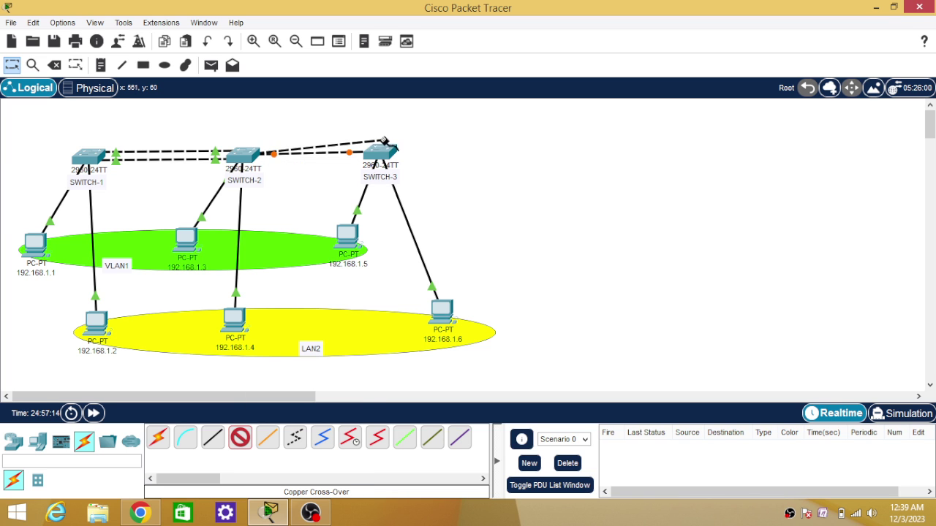
pyautogui.click(381, 155)
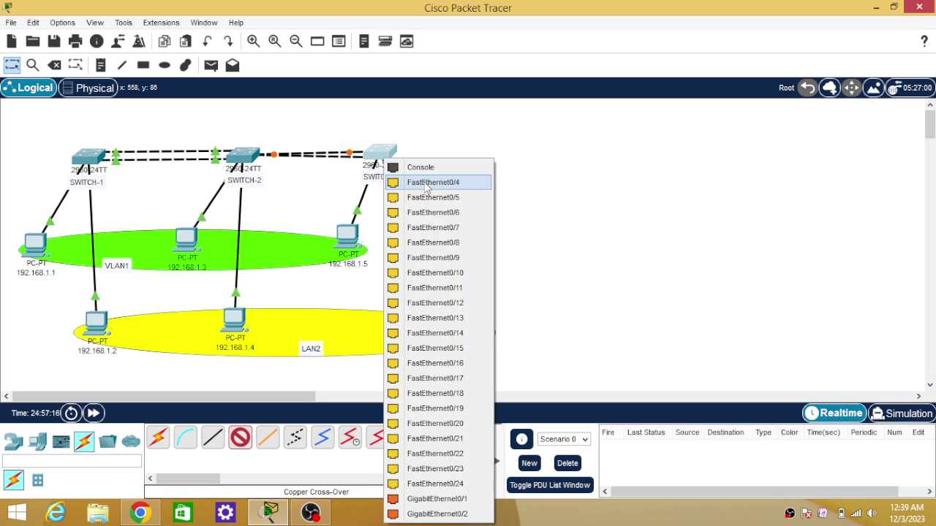
pyautogui.click(417, 183)
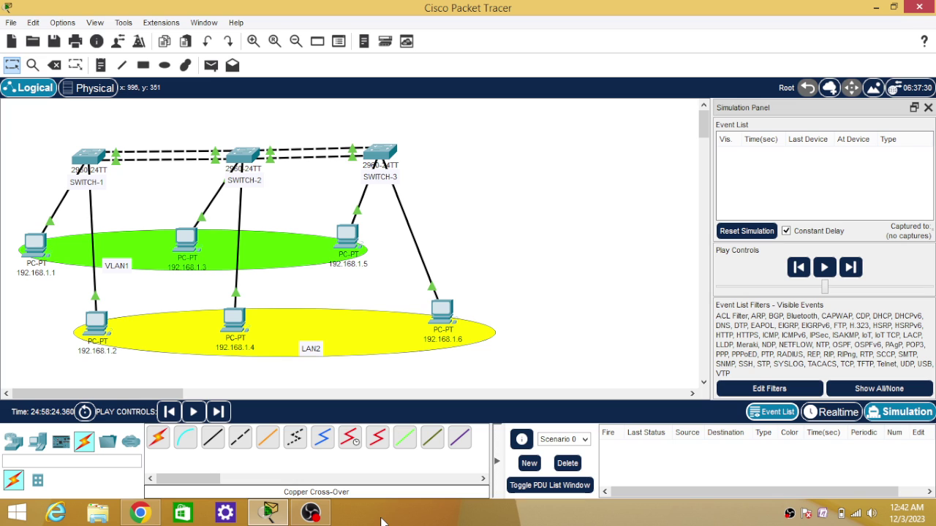
# Add a simple PDU from PC 192.168.1.1 to PC 192.168.1.5 in VLAN1.
pyautogui.click(211, 66)
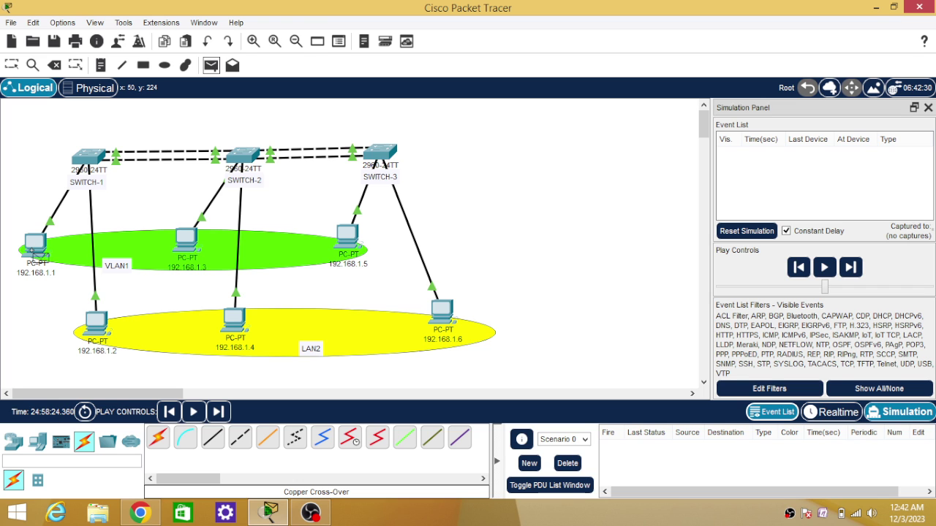
pyautogui.moveTo(35, 254)
pyautogui.click(35, 254)
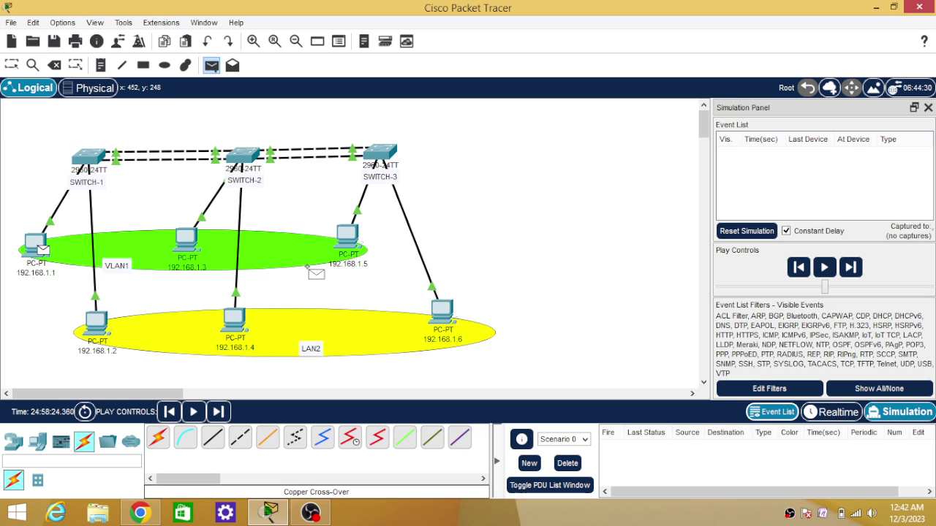
pyautogui.click(349, 240)
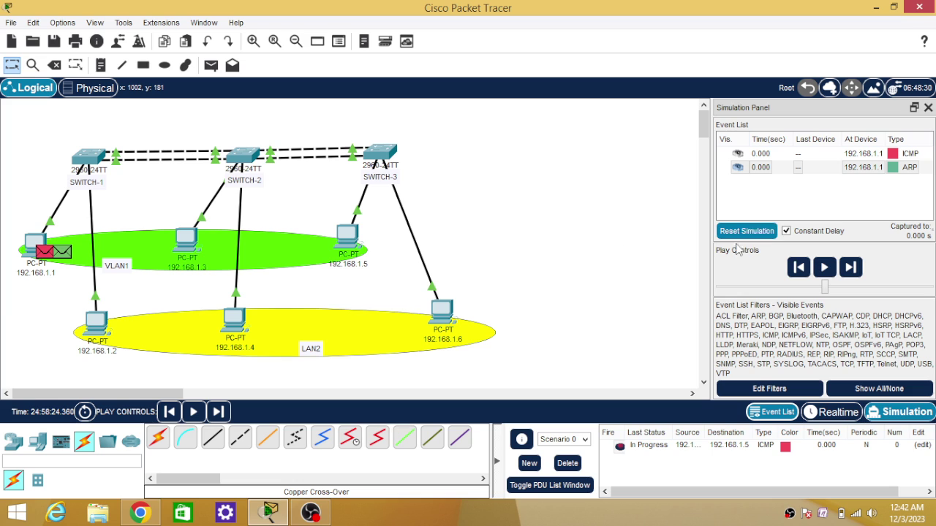
pyautogui.click(870, 167)
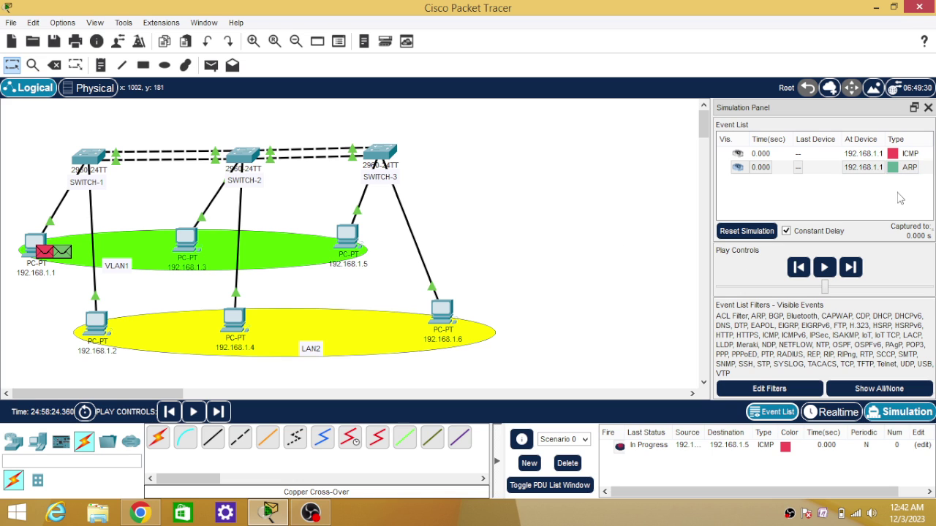
# Advance the simulation event by event to trace the ARP request to 192.168.1.5 and its reply back to 192.168.1.1.
pyautogui.click(853, 269)
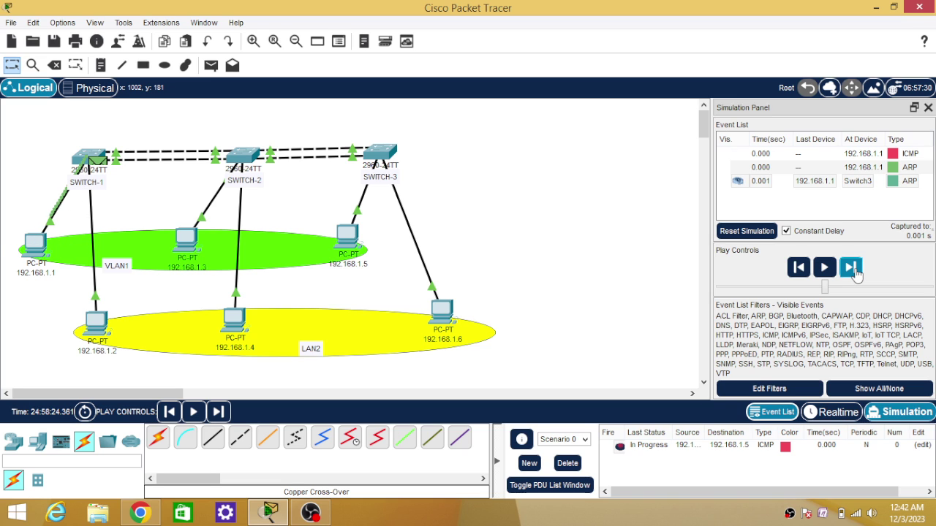
pyautogui.click(853, 269)
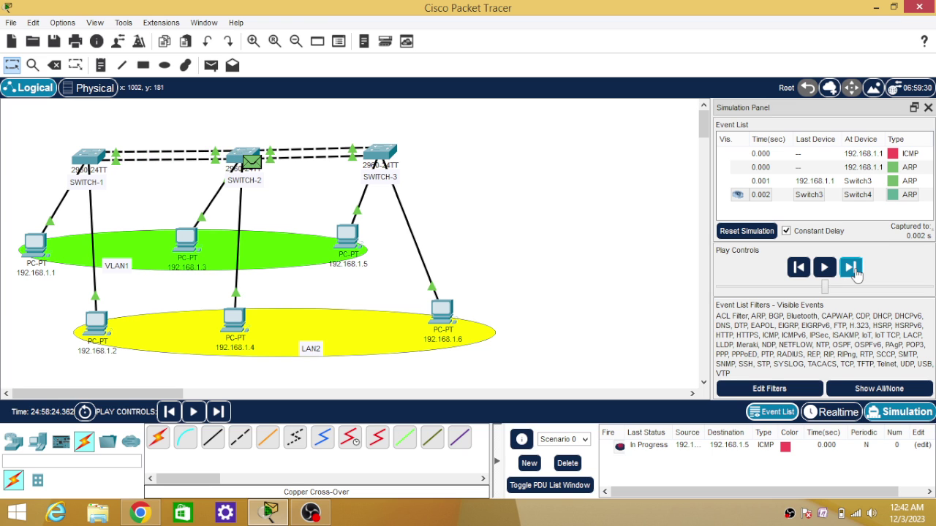
pyautogui.click(852, 269)
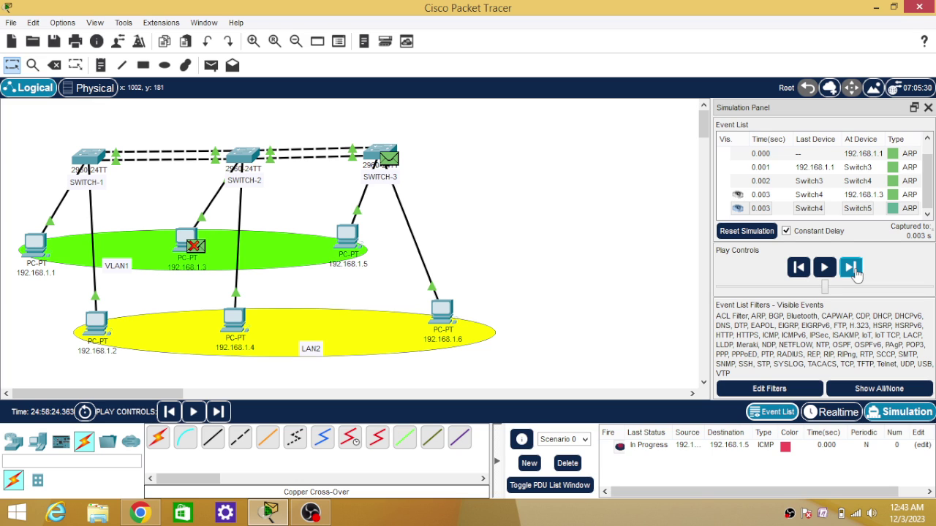
pyautogui.click(852, 269)
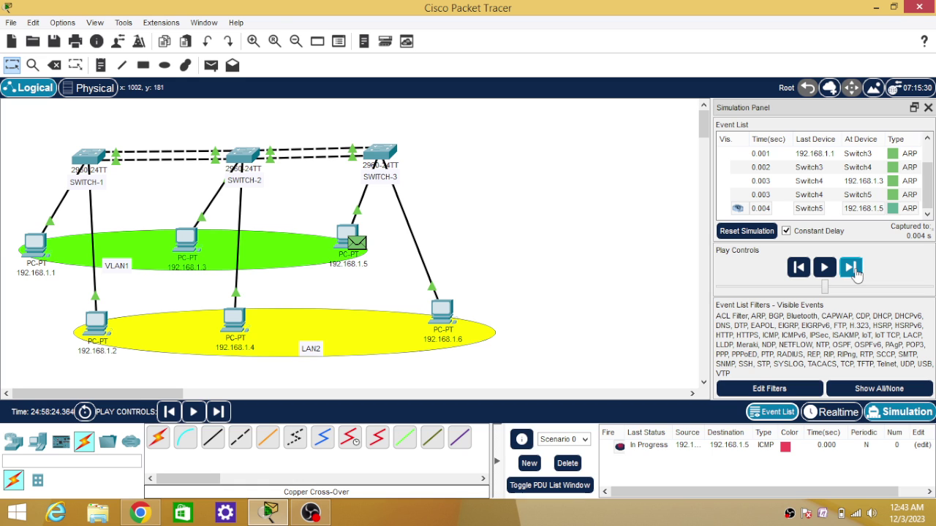
pyautogui.click(851, 268)
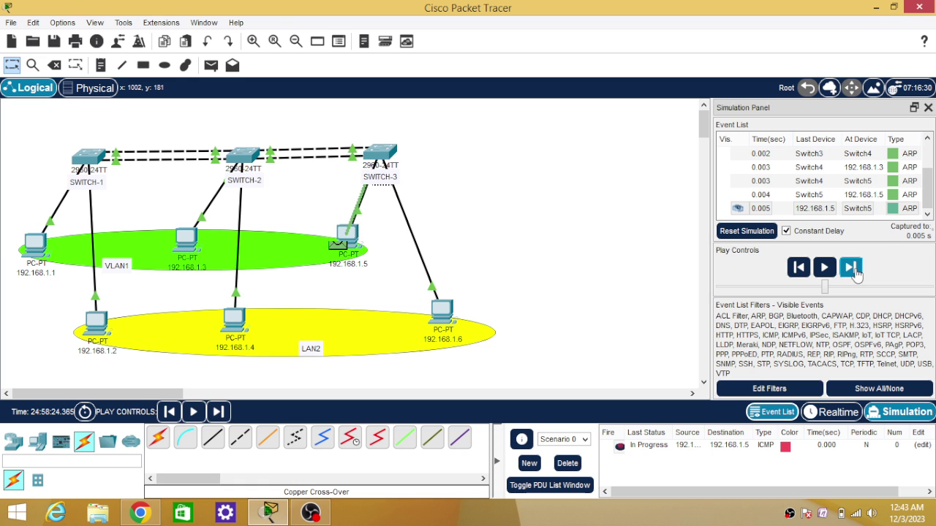
pyautogui.click(854, 271)
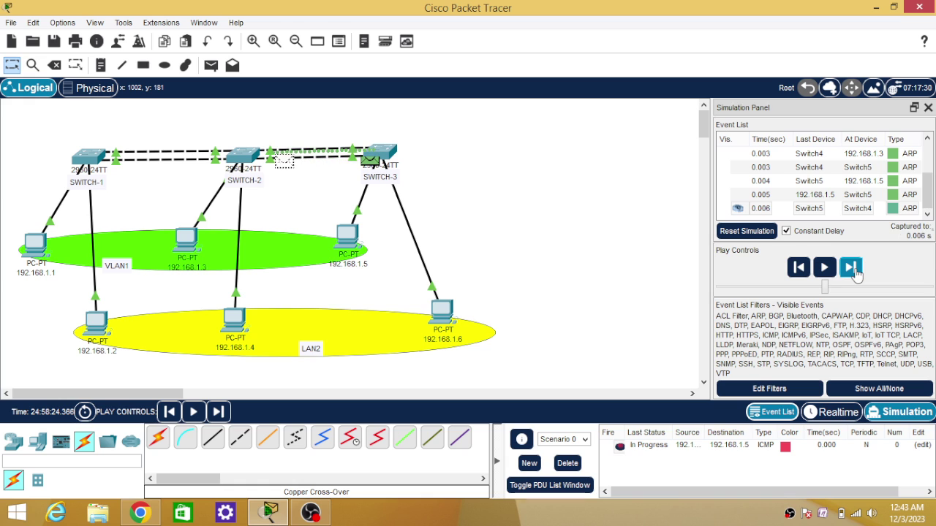
pyautogui.click(851, 268)
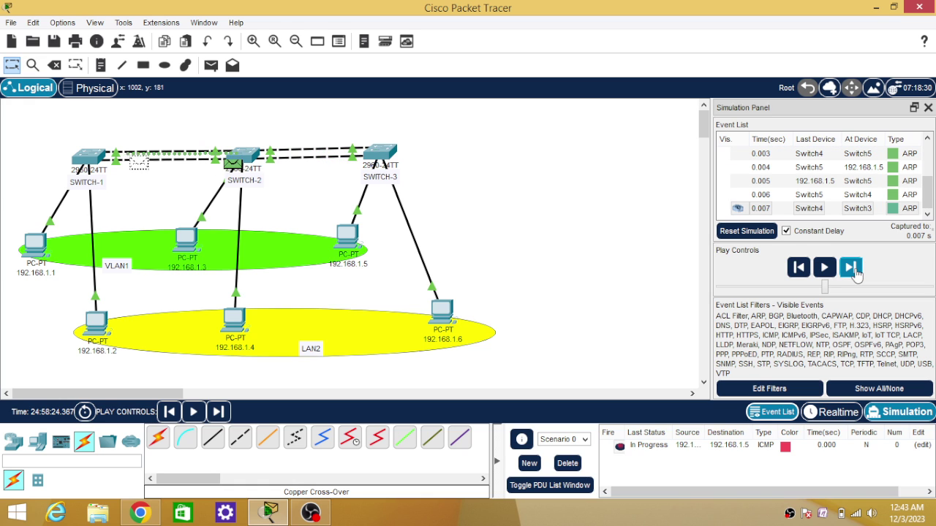
pyautogui.click(853, 269)
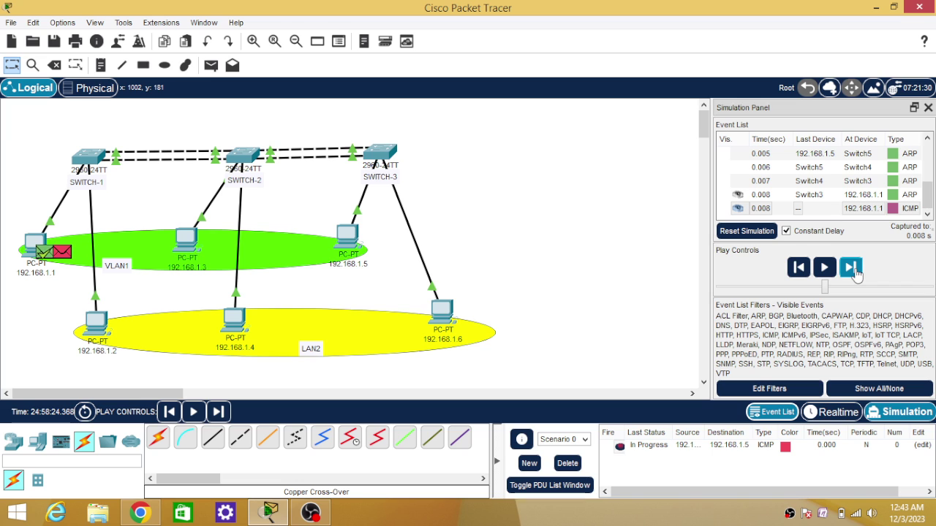
# Continue the simulation event by event to follow the ICMP packet from 192.168.1.1 through the switches to 192.168.1.5.
pyautogui.click(852, 269)
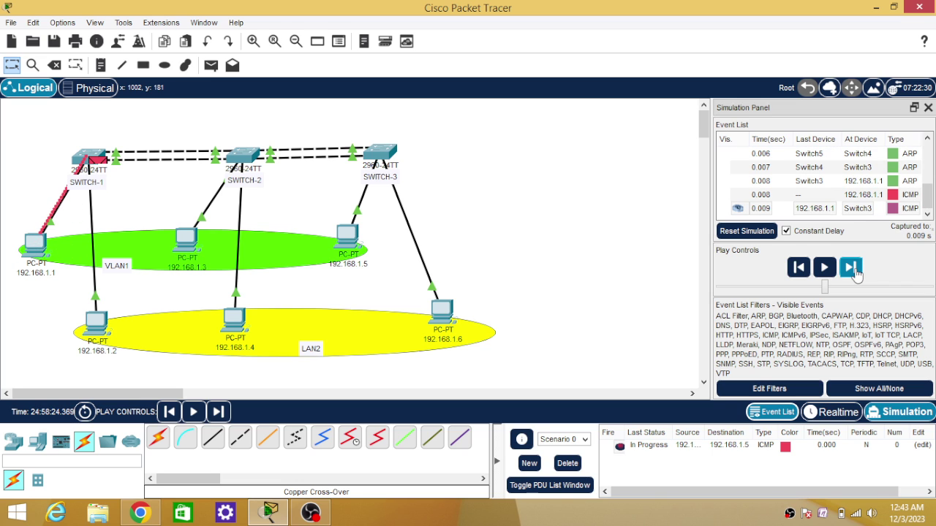
pyautogui.click(853, 269)
pyautogui.click(852, 269)
pyautogui.click(852, 269)
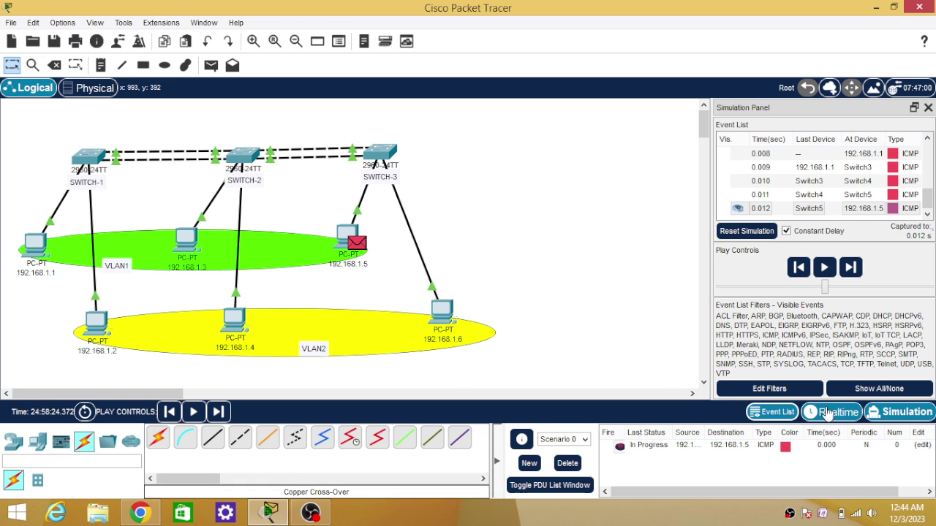
# Delete the VLAN1 test PDU and add a simple PDU from PC 192.168.1.6 to PC 192.168.1.2 in VLAN2.
pyautogui.click(914, 492)
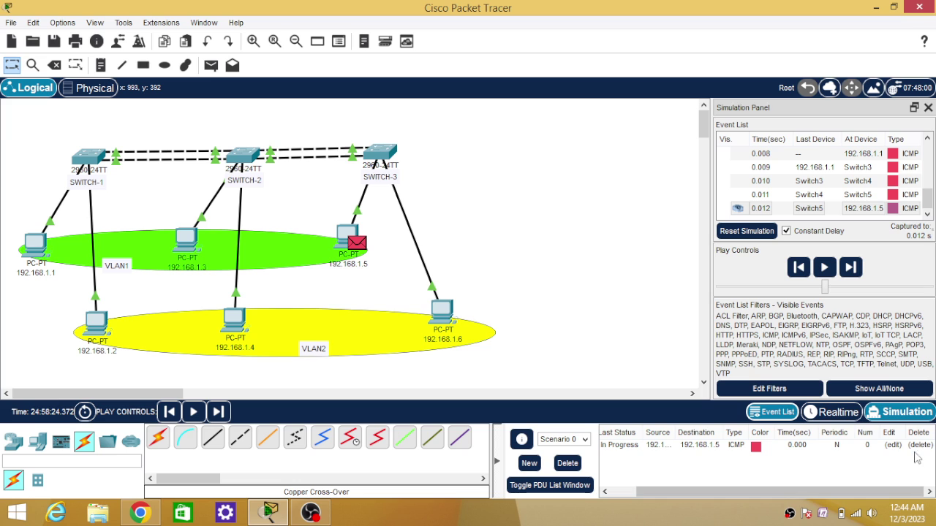
pyautogui.click(918, 445)
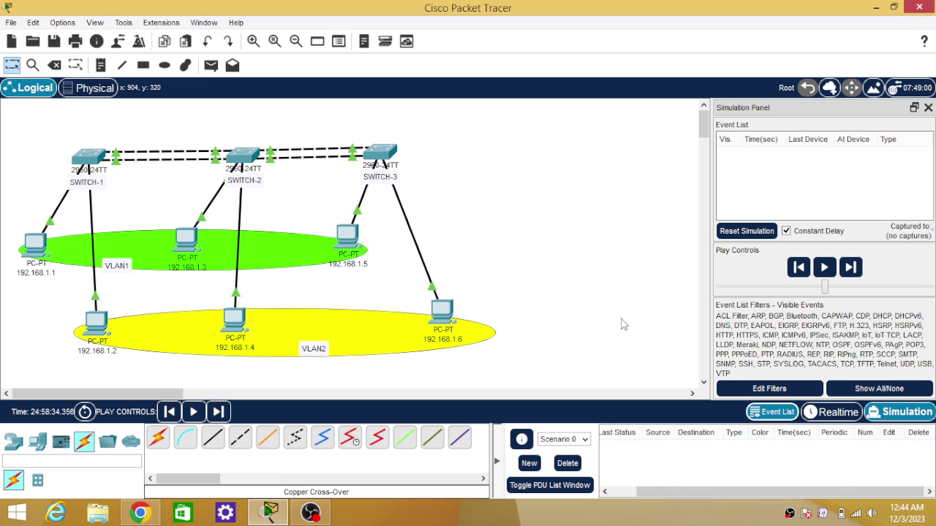
pyautogui.click(210, 65)
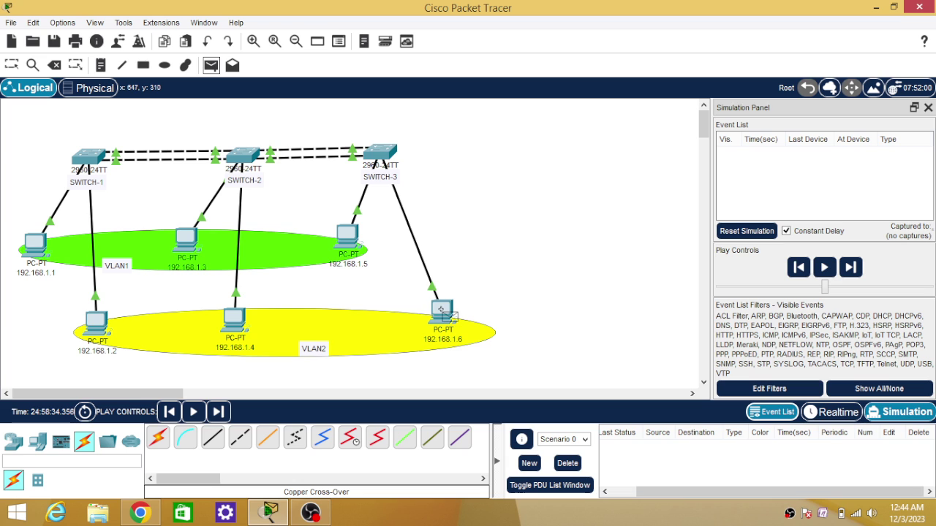
pyautogui.click(446, 316)
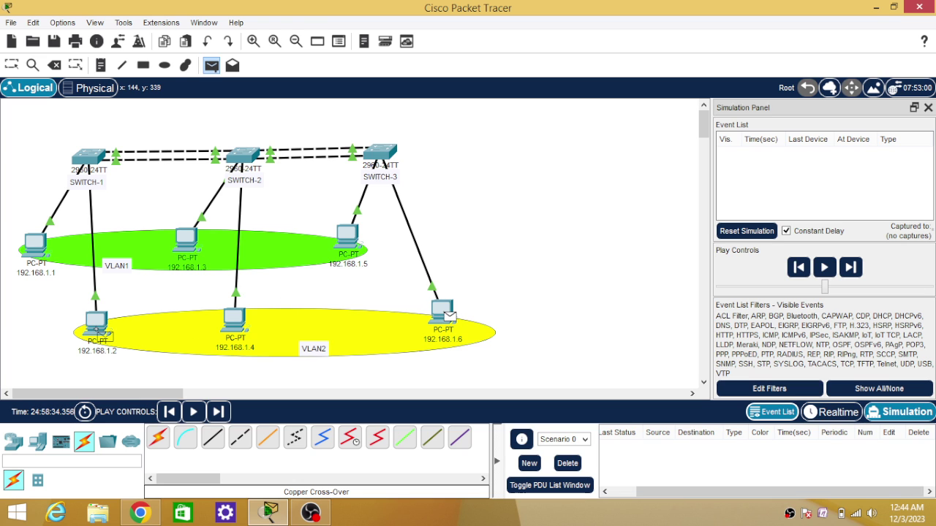
pyautogui.click(98, 327)
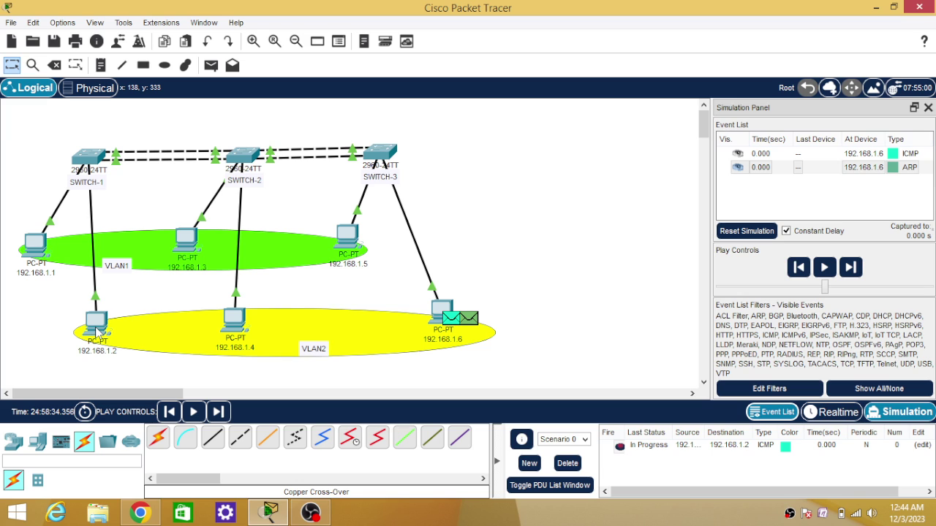
# Advance the simulation event by event to trace the ARP request to 192.168.1.2 and its reply back to 192.168.1.6.
pyautogui.click(853, 272)
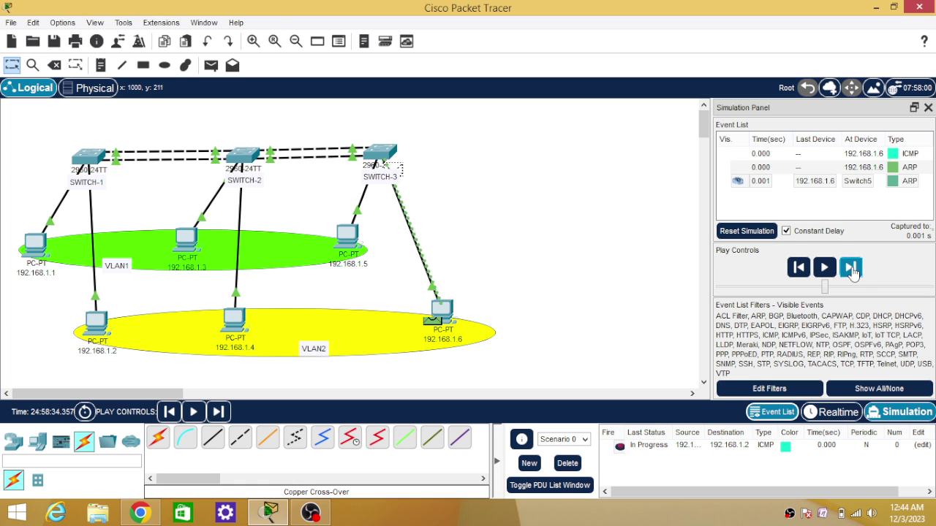
pyautogui.click(851, 269)
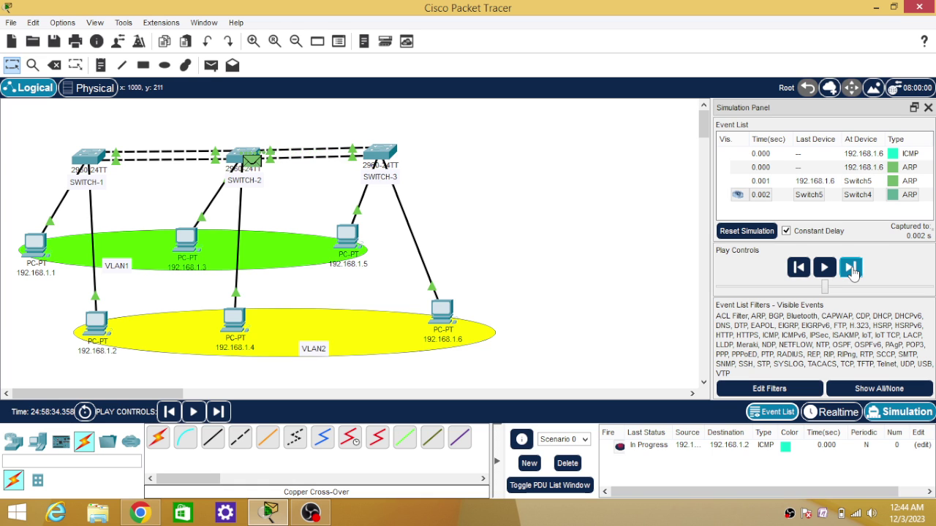
pyautogui.click(851, 269)
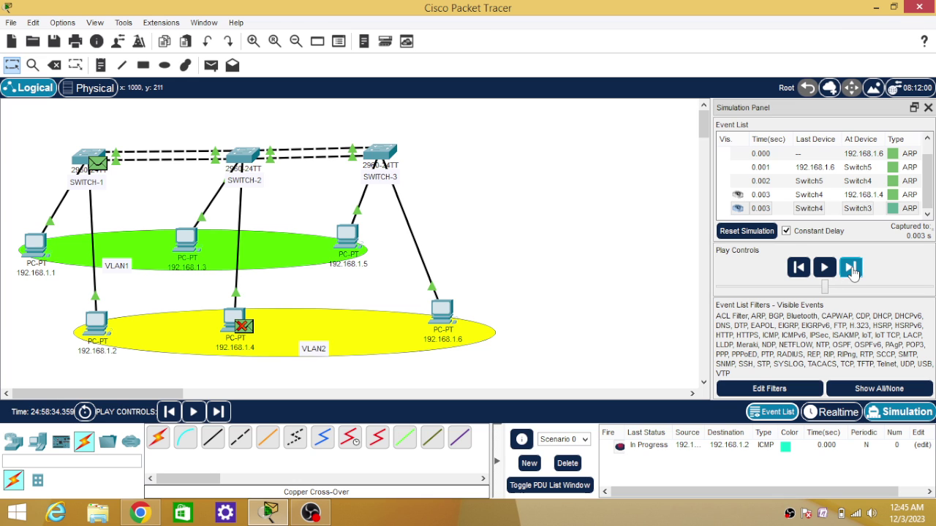
pyautogui.click(851, 269)
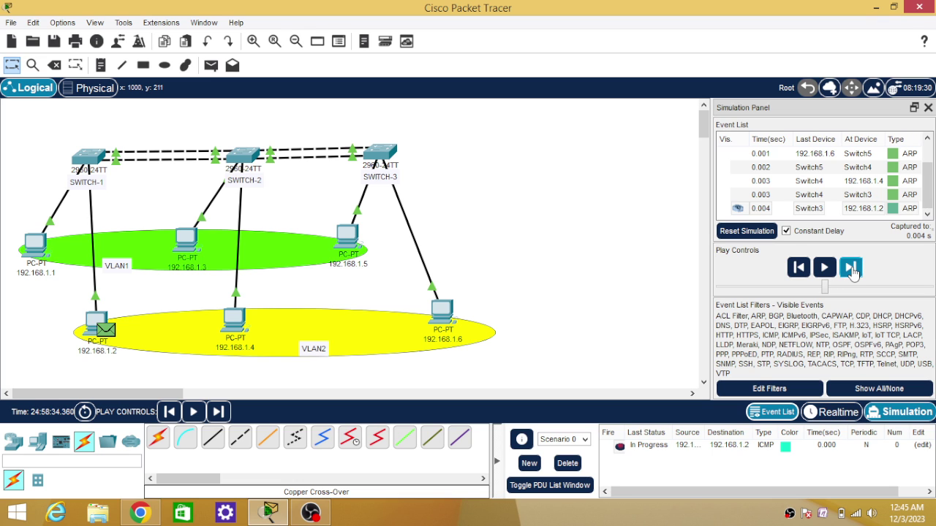
pyautogui.click(850, 269)
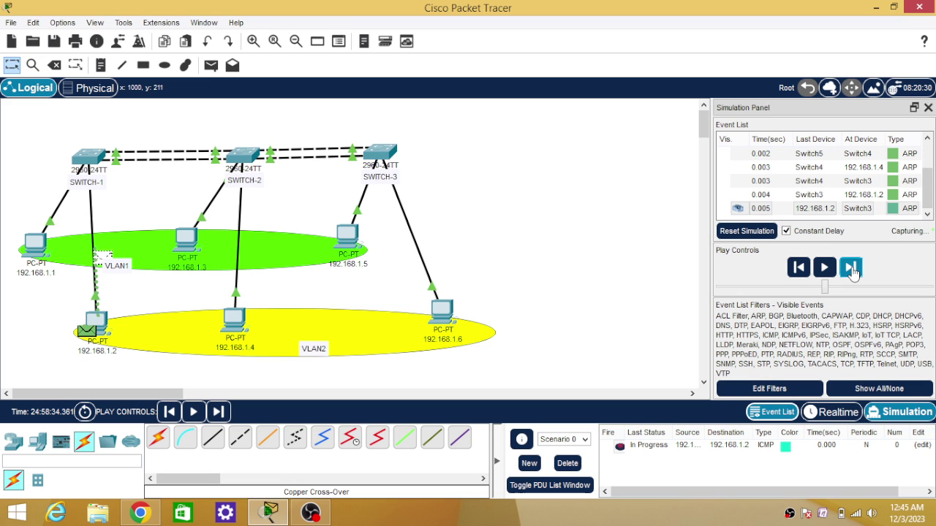
pyautogui.click(850, 268)
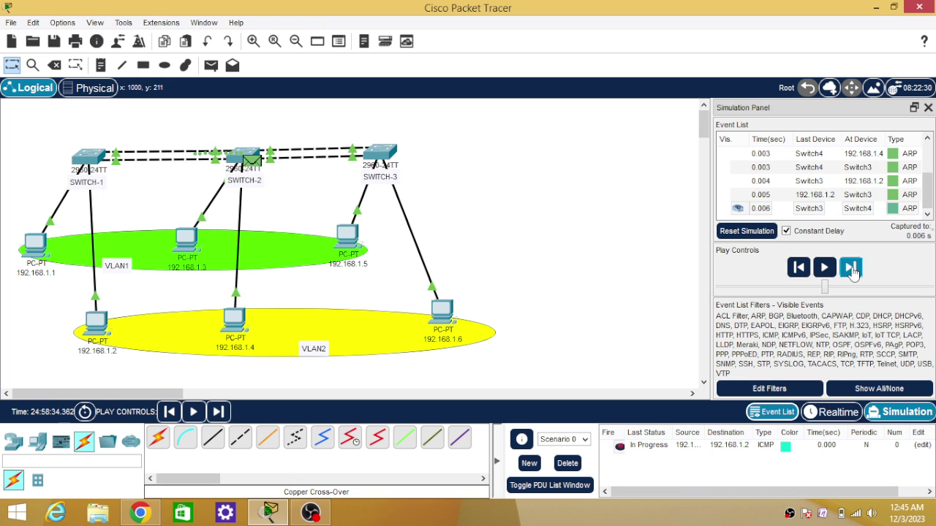
pyautogui.click(850, 269)
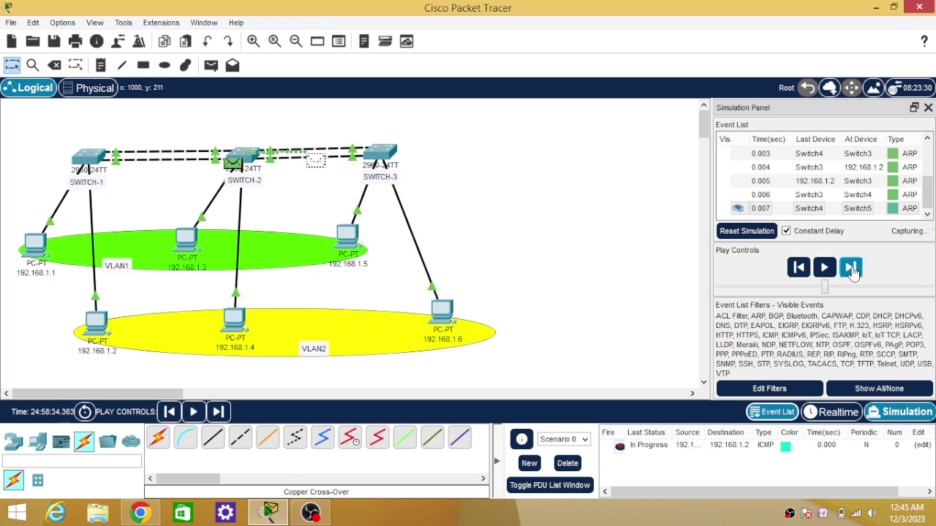
pyautogui.click(850, 269)
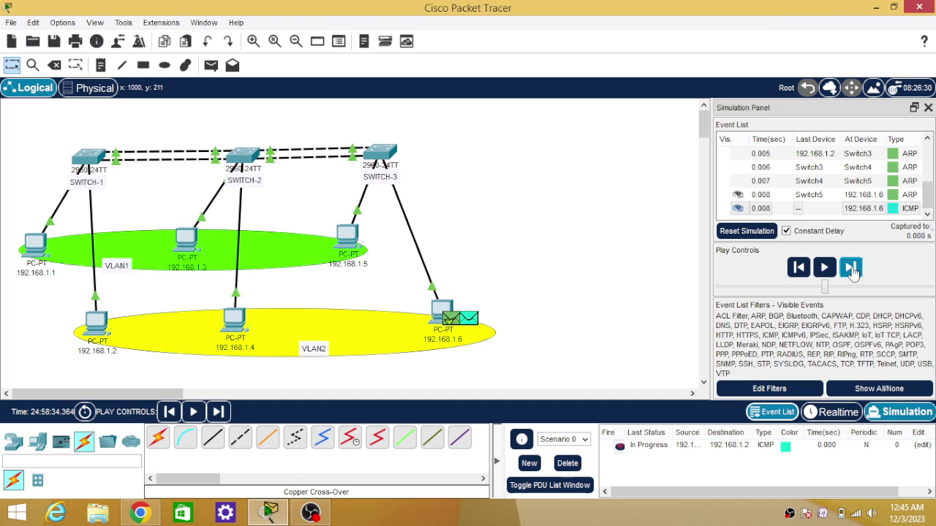
# Continue the simulation event by event to follow the ICMP packet from 192.168.1.6 through the switches to 192.168.1.2.
pyautogui.click(850, 268)
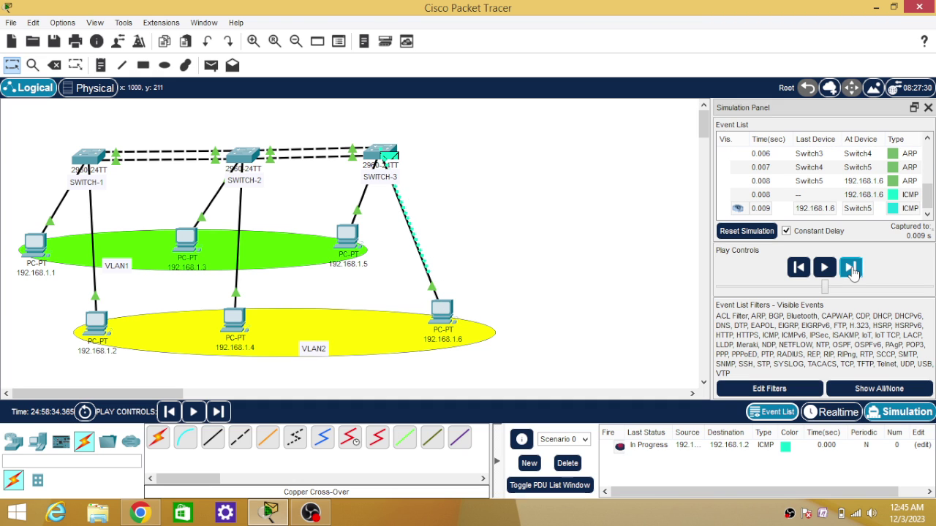
pyautogui.click(850, 268)
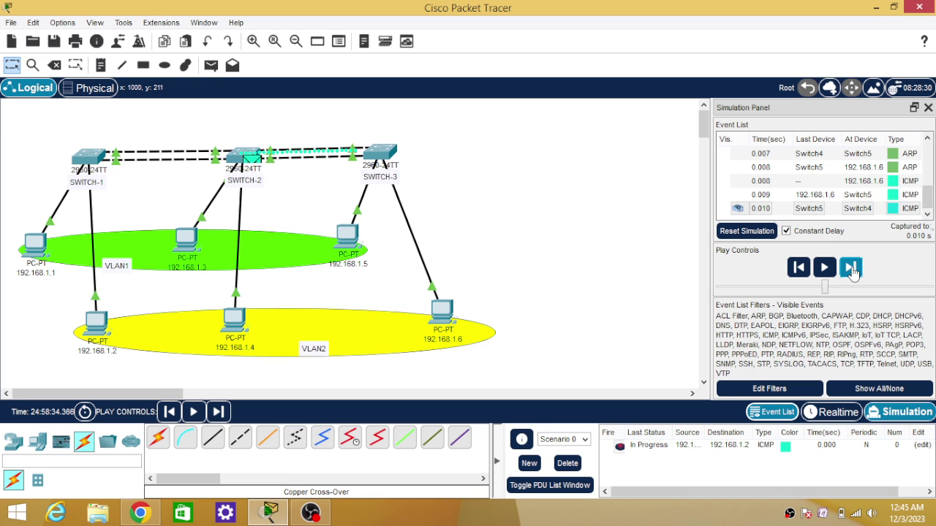
pyautogui.click(850, 268)
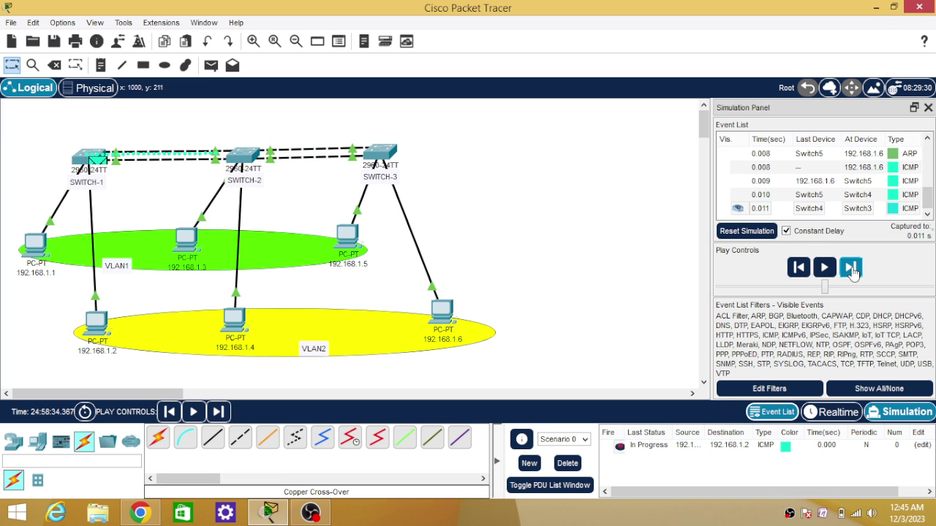
pyautogui.click(850, 268)
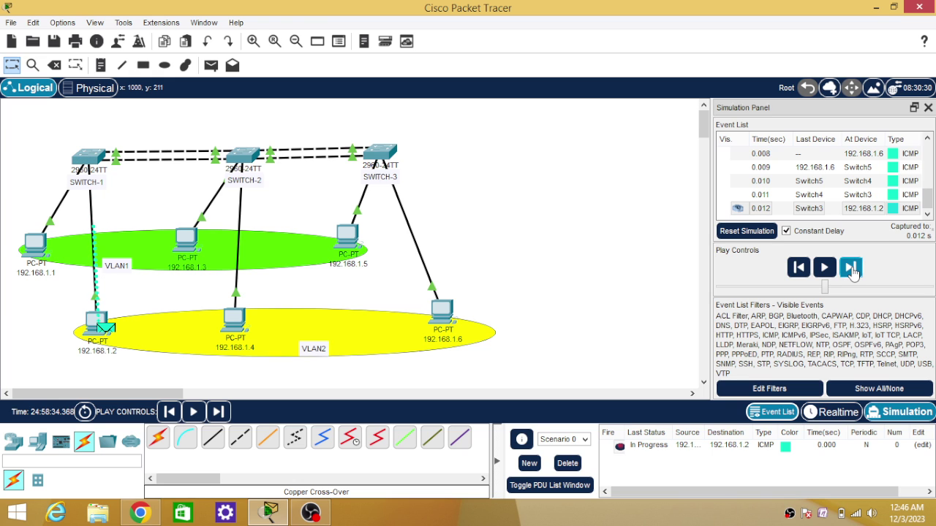
# Continue the simulation event by event to follow the ICMP reply from 192.168.1.2 through the switches back to 192.168.1.6.
pyautogui.click(852, 270)
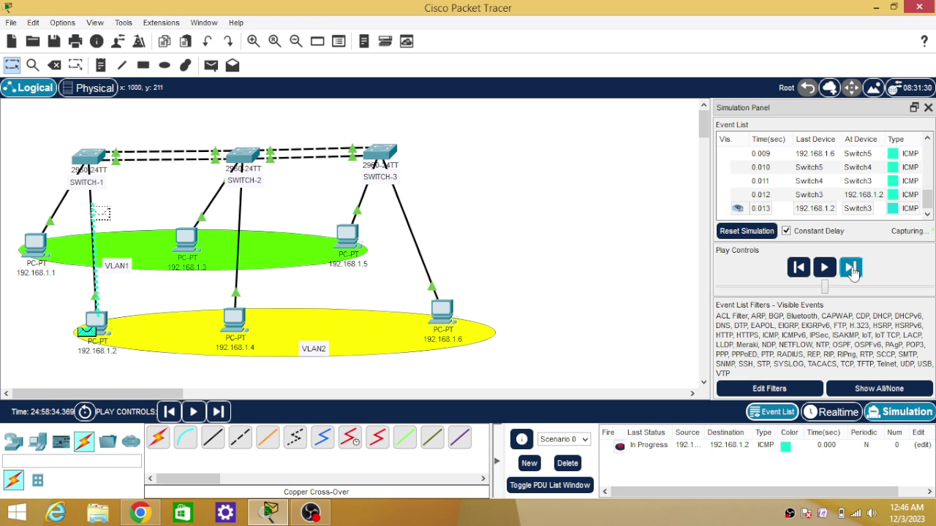
pyautogui.click(852, 270)
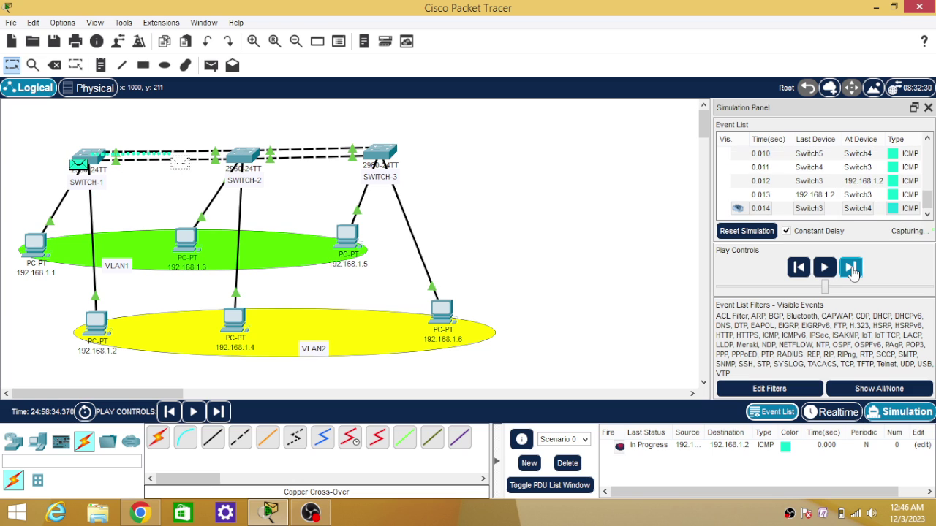
pyautogui.click(852, 270)
pyautogui.click(852, 270)
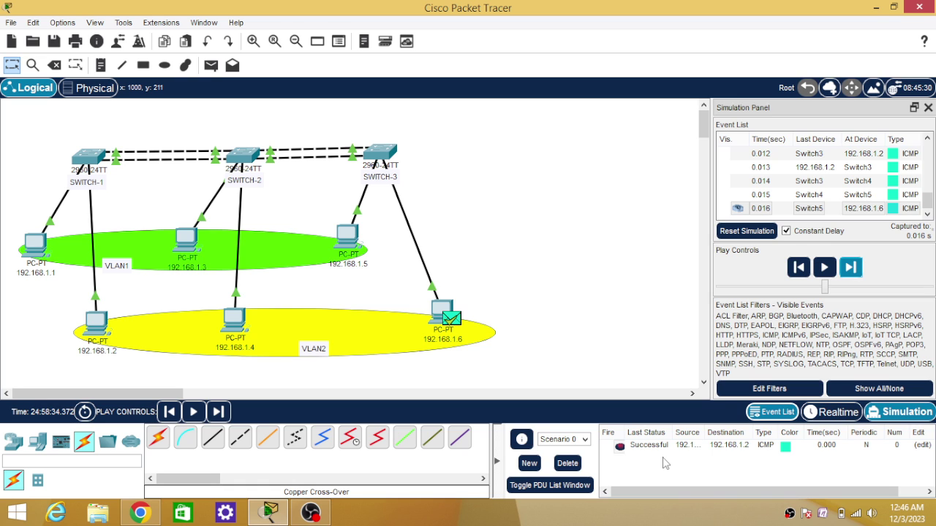
# Delete the VLAN2 test PDU and add a simple PDU from PC 192.168.1.3 in VLAN1 to PC 192.168.1.4 in VLAN2.
pyautogui.click(929, 491)
pyautogui.click(918, 445)
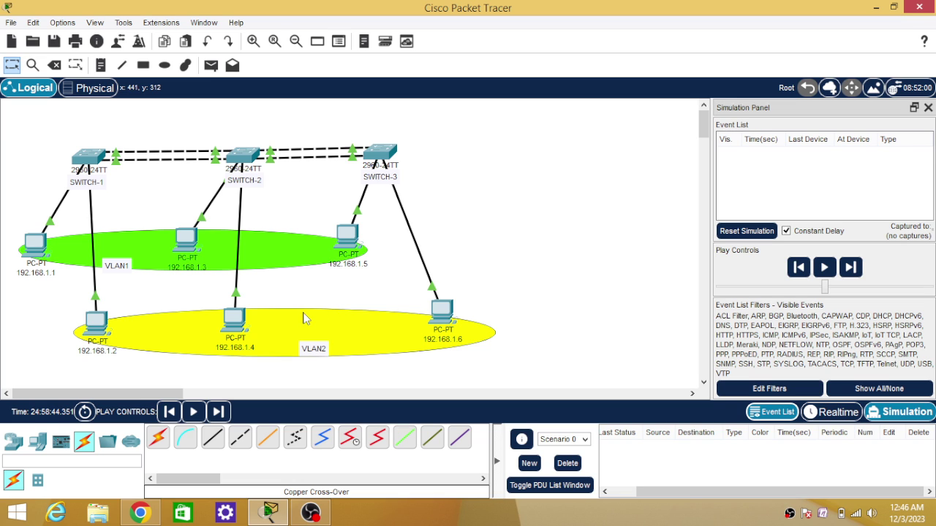
pyautogui.click(210, 65)
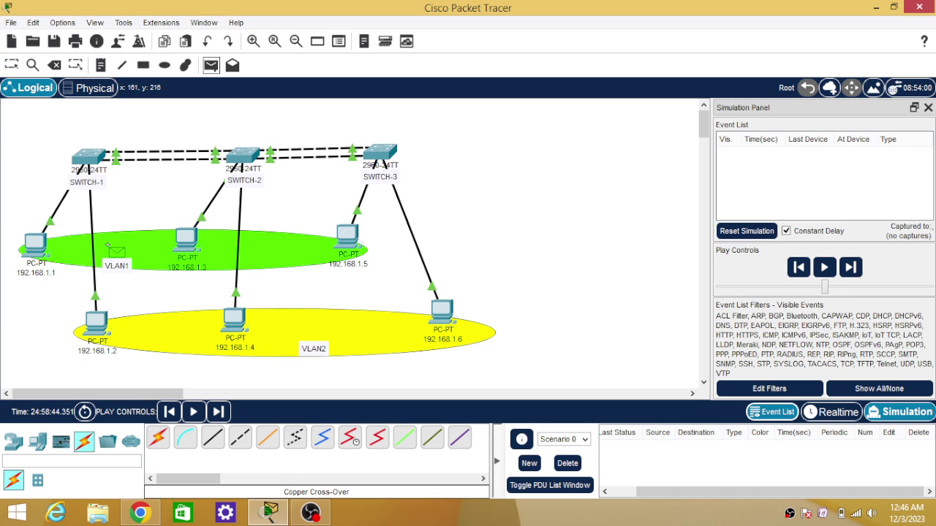
pyautogui.click(185, 238)
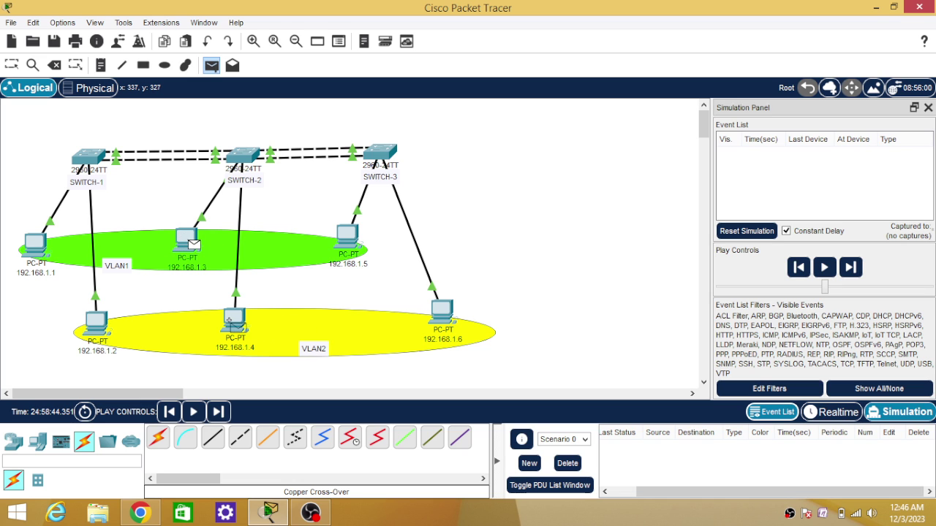
pyautogui.click(232, 321)
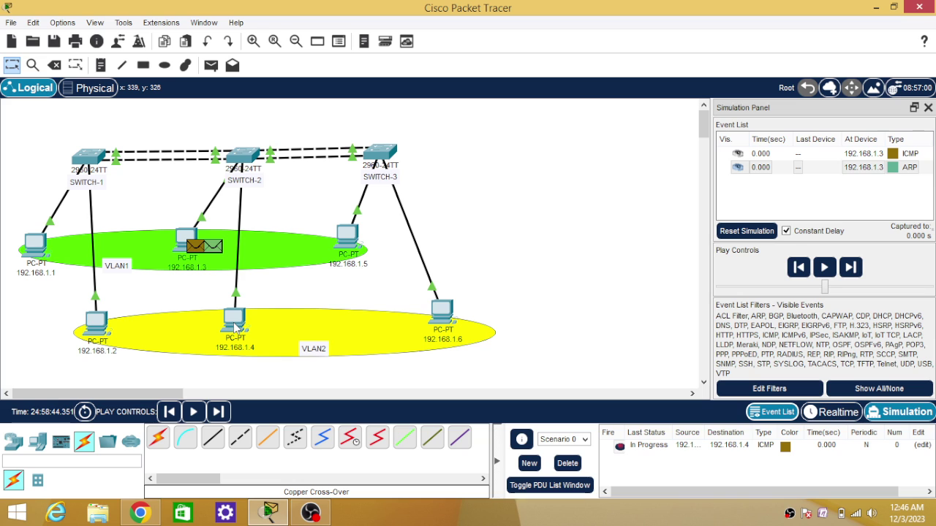
# Advance the simulation event by event to trace the ARP request from 192.168.1.3 for 192.168.1.4, and delete the cross-VLAN test PDU.
pyautogui.click(850, 268)
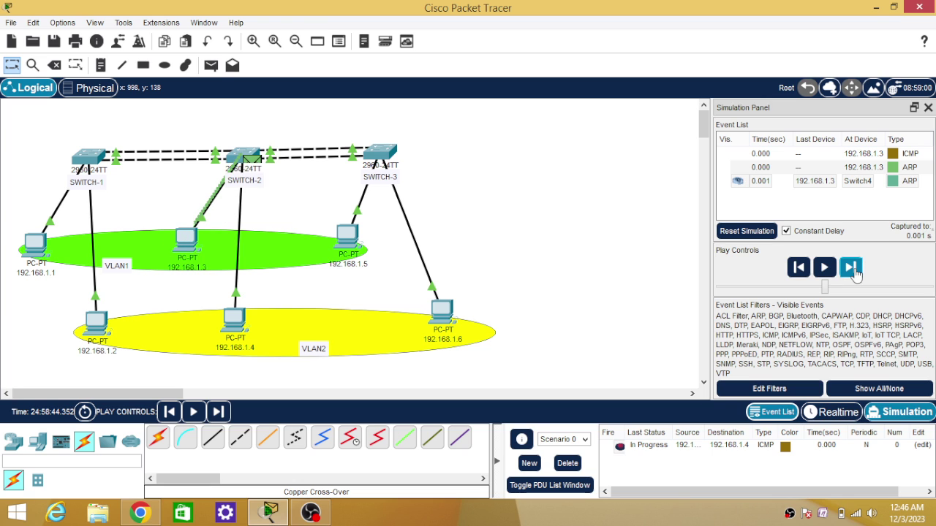
pyautogui.click(852, 270)
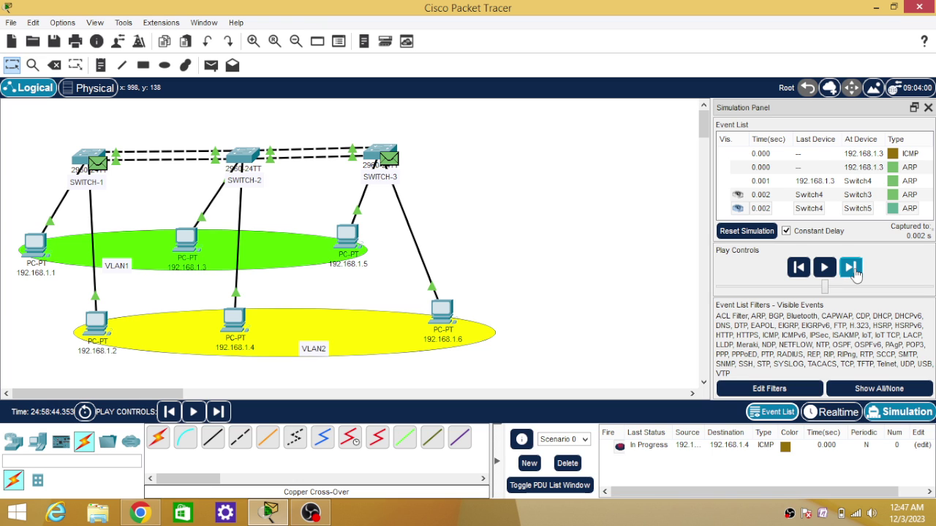
pyautogui.click(851, 267)
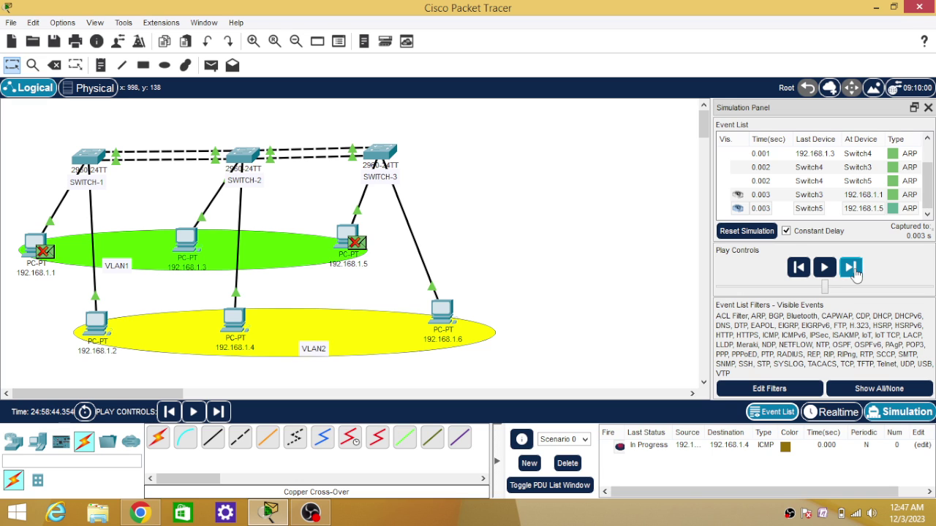
pyautogui.click(851, 269)
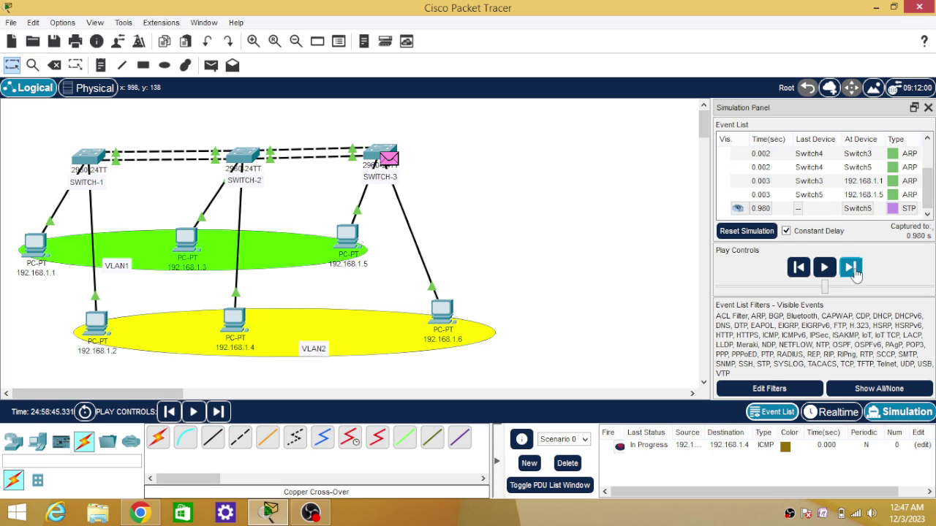
pyautogui.click(852, 268)
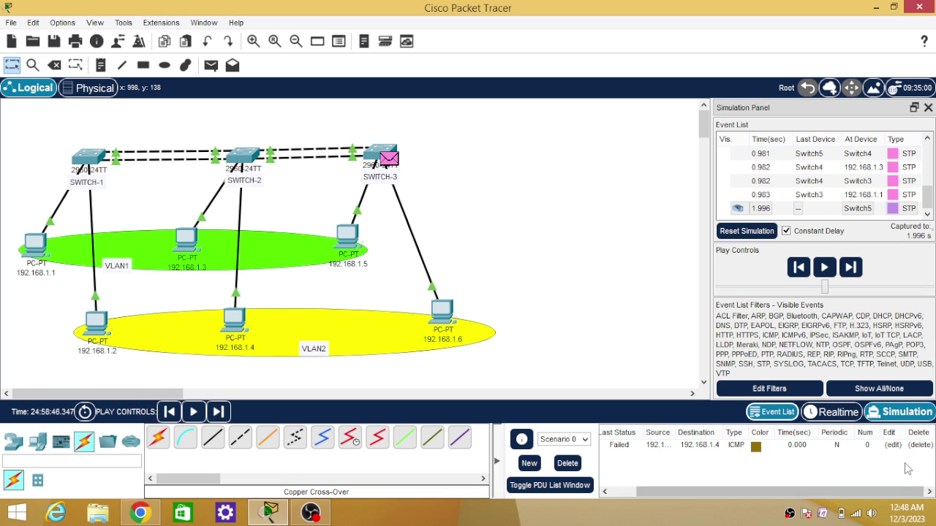
pyautogui.click(907, 492)
pyautogui.click(920, 446)
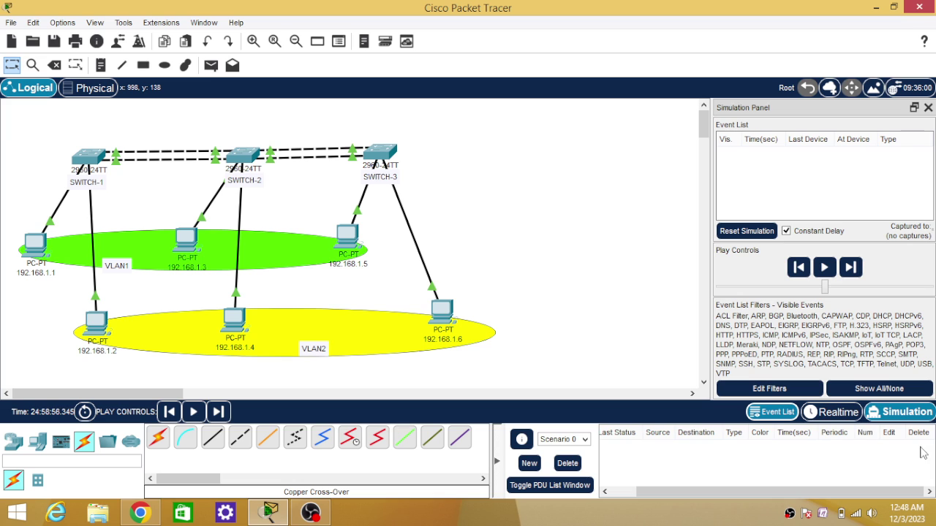